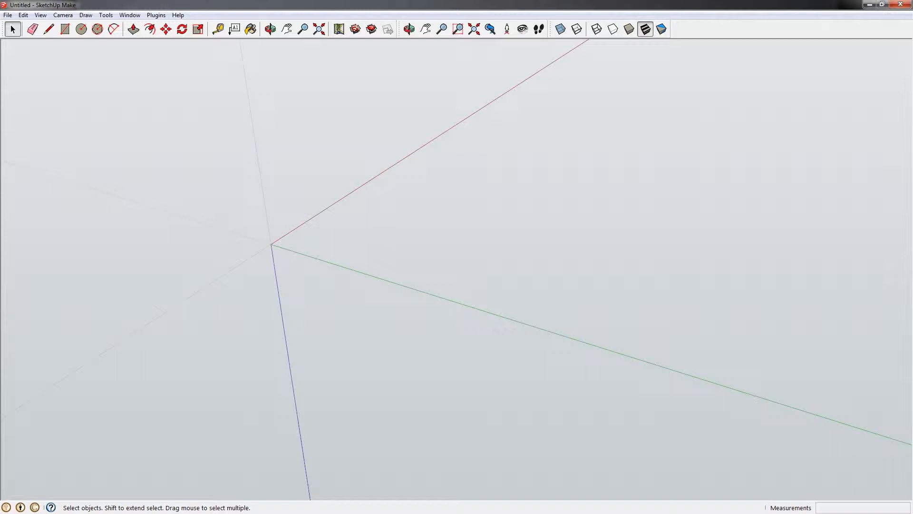
- Draw a 12 by 24 inch rectangle from the origin, with its long side along the green axis
middle_drag(362, 237, 389, 247)
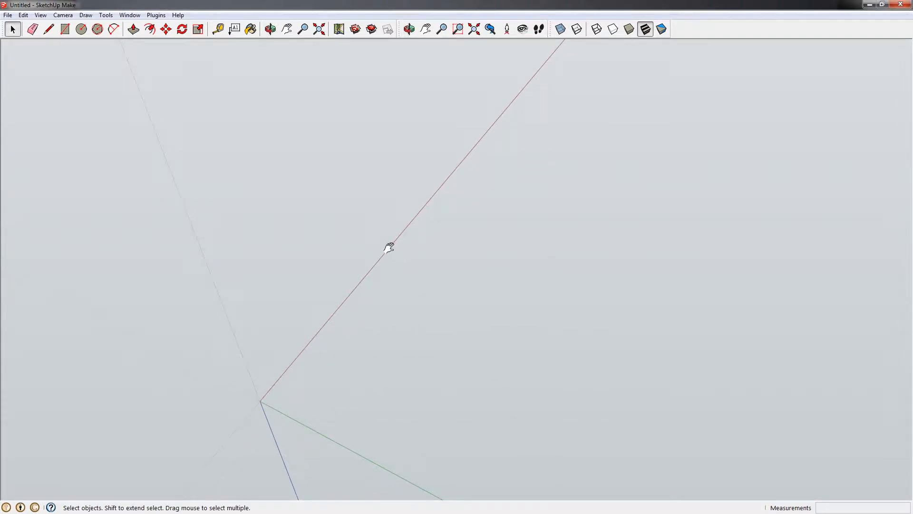
middle_drag(368, 402, 391, 382)
middle_drag(314, 377, 307, 364)
key(r)
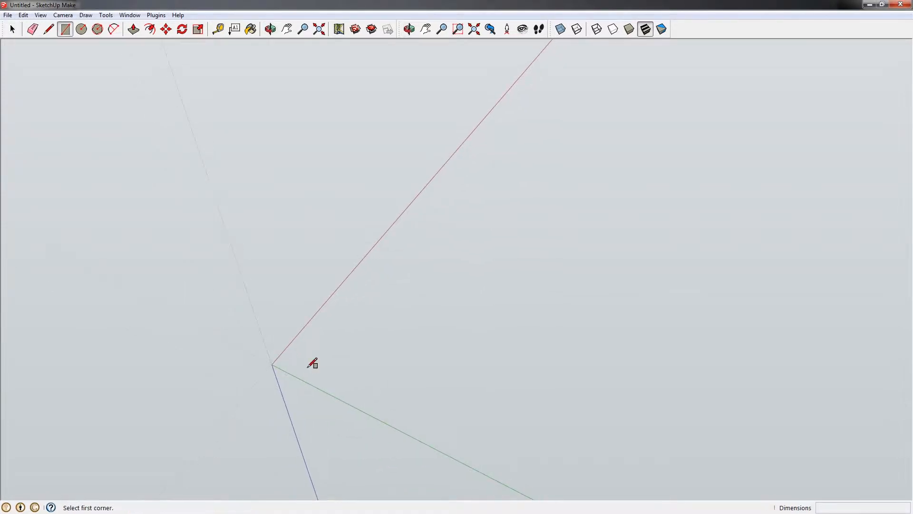
click(272, 364)
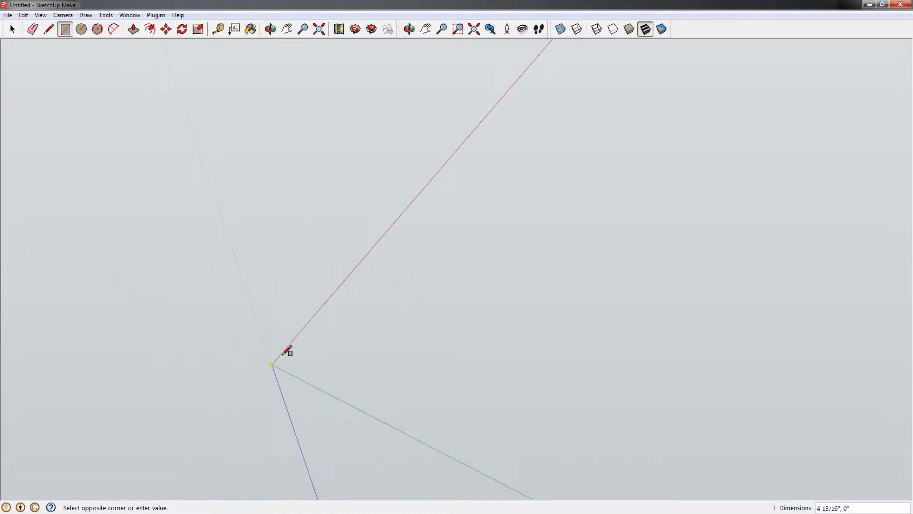
text(12,24)
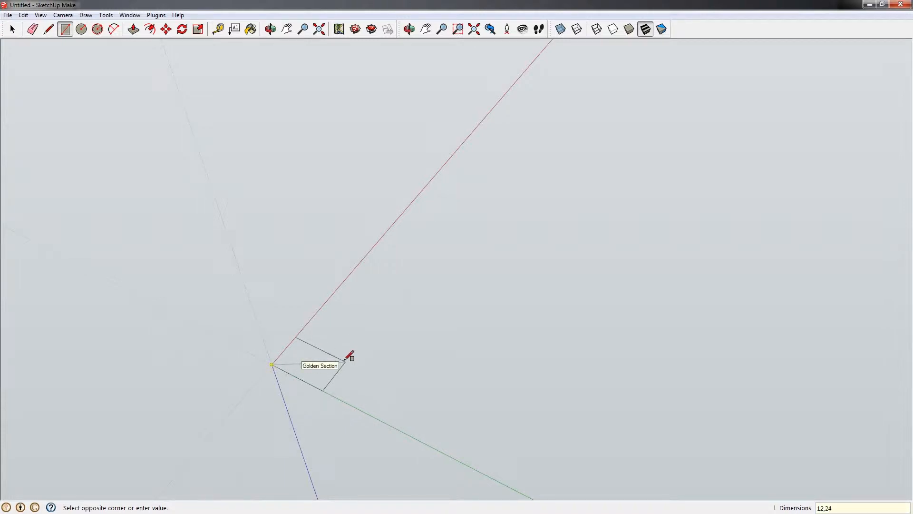
key(Return)
scroll(328, 361, up, 3)
middle_drag(310, 361, 369, 381)
- Divide the rectangle's long edge opposite the green axis into three equal segments
key(space)
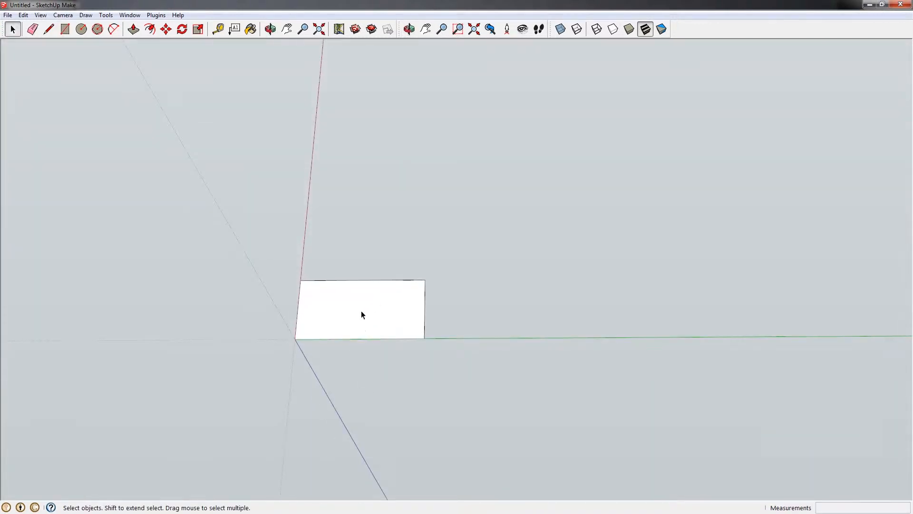
click(358, 338)
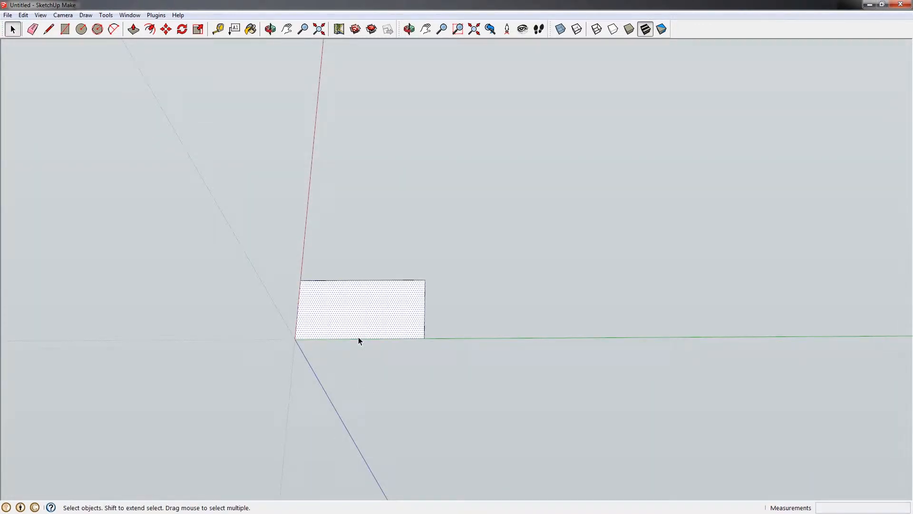
scroll(357, 339, up, 2)
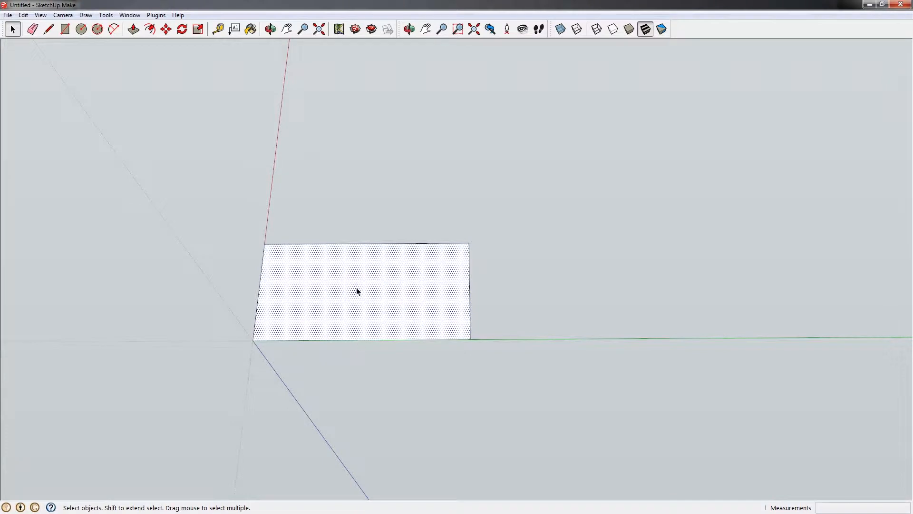
click(358, 244)
right_click(357, 243)
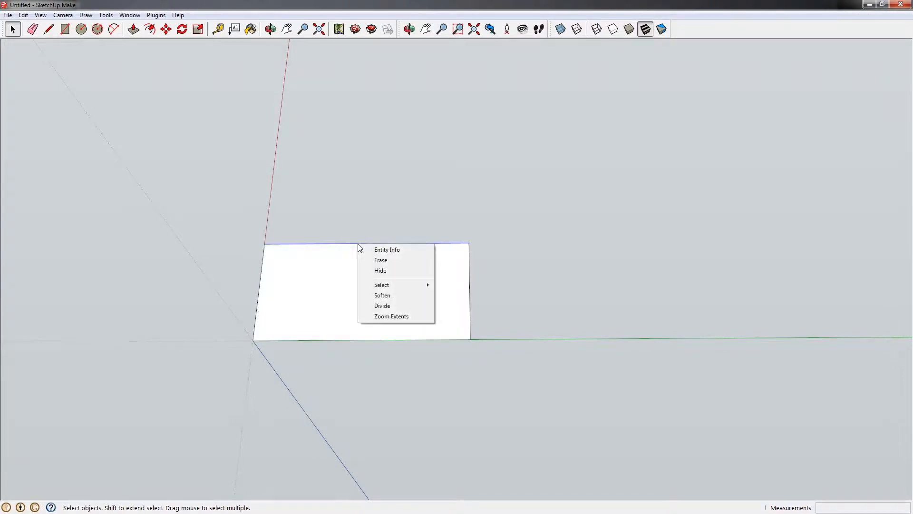
click(384, 306)
click(344, 242)
- Divide the rectangle's long edge on the green axis into three equal segments
click(335, 337)
click(330, 339)
right_click(332, 339)
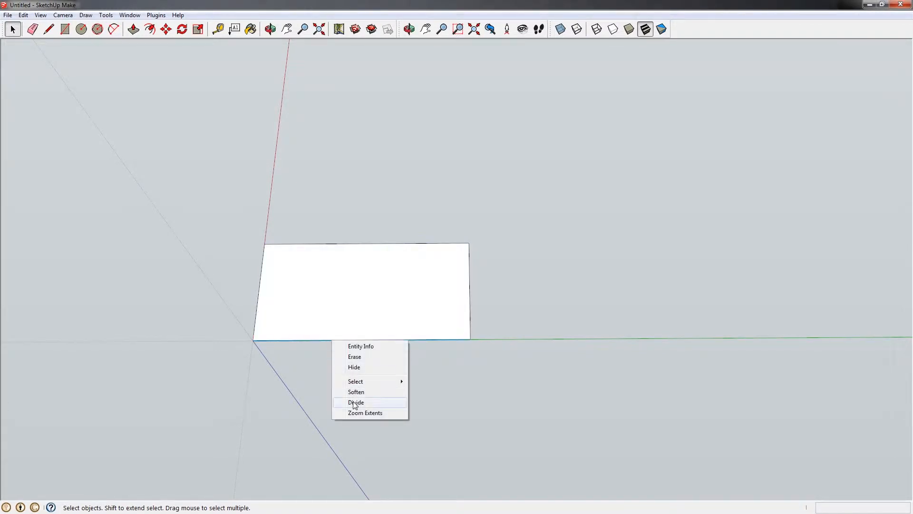
click(355, 403)
click(322, 336)
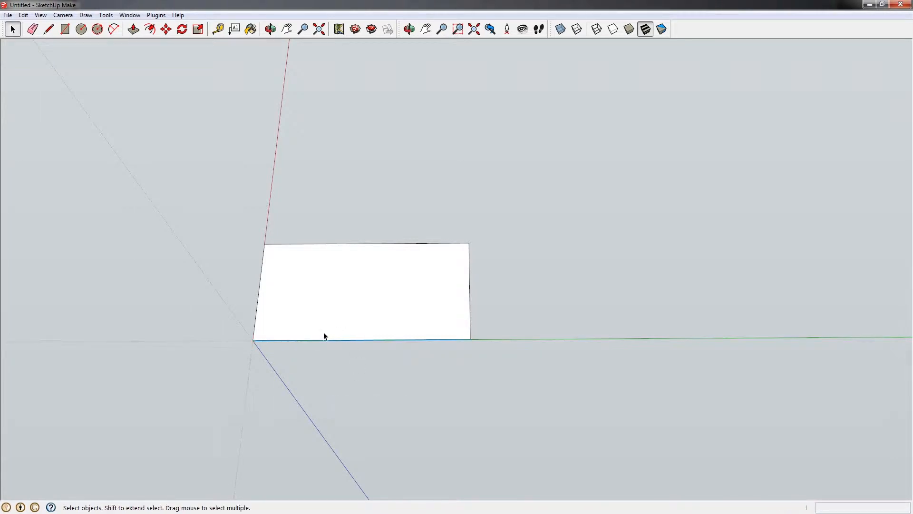
- Draw a diagonal line from the first third point on the green-axis edge to the second third point on the opposite edge
key(l)
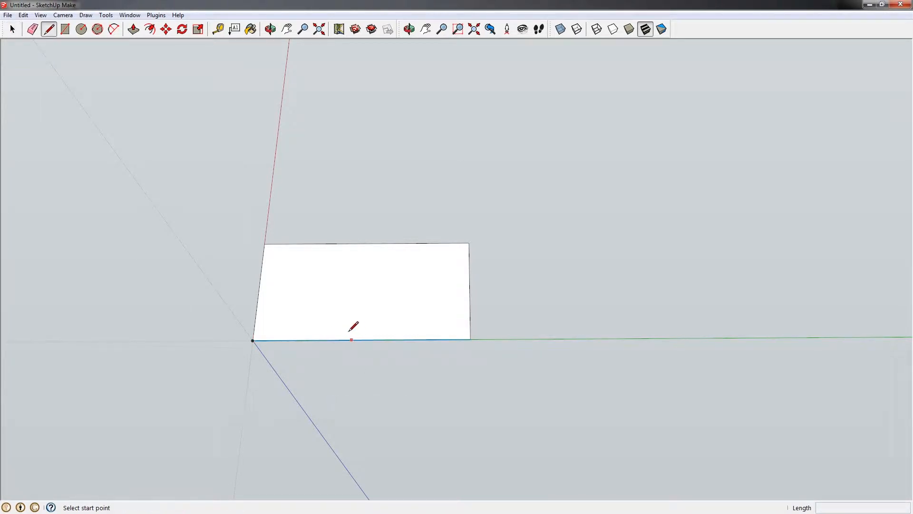
click(325, 339)
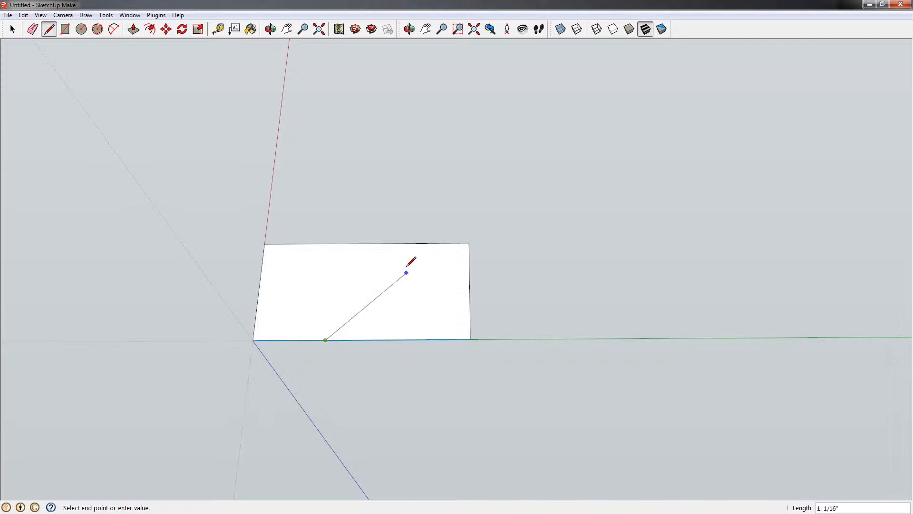
click(401, 244)
- Draw two arcs from the diagonal's midpoint to the origin and to the opposite corner, each with about 1 13/16" bulge, forming an S-curve
middle_drag(400, 252, 370, 331)
key(a)
click(391, 301)
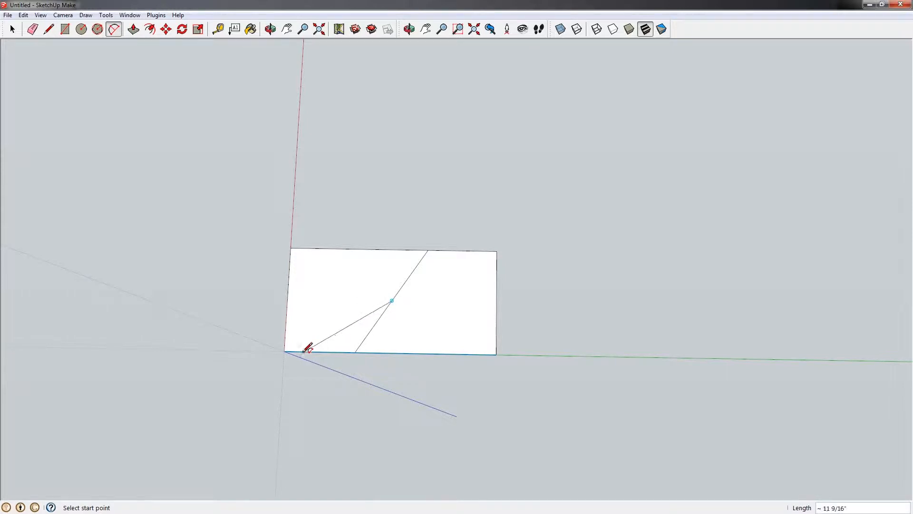
click(285, 351)
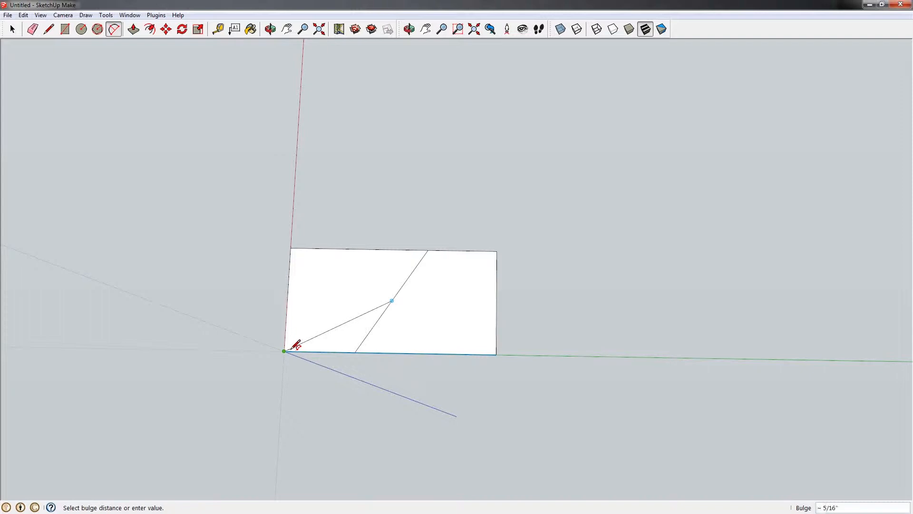
click(324, 349)
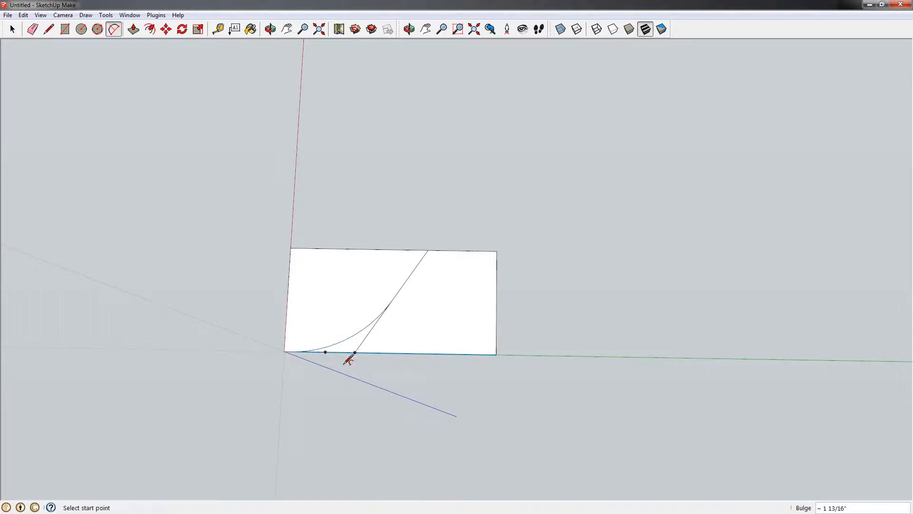
click(391, 301)
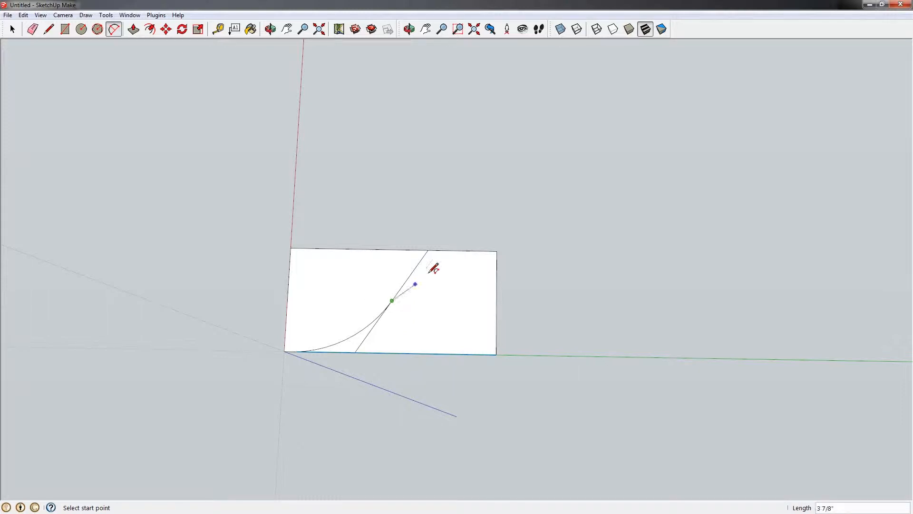
click(496, 250)
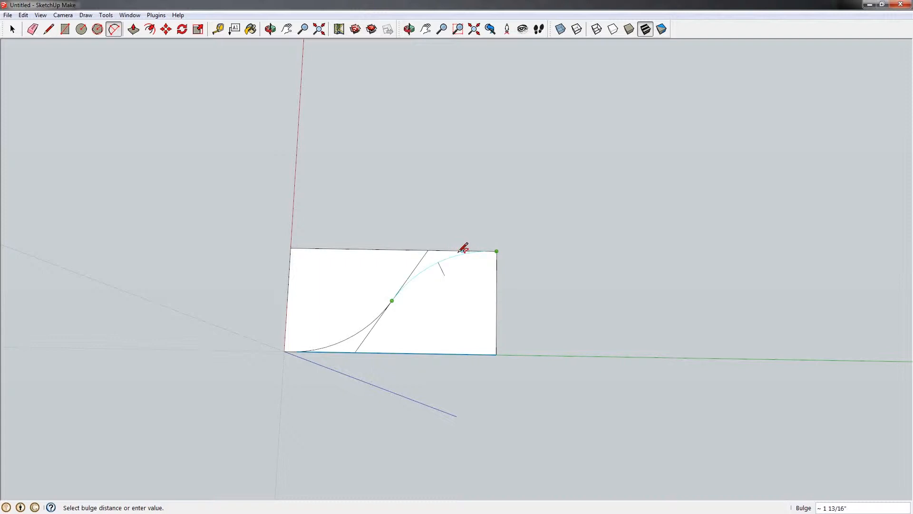
click(463, 248)
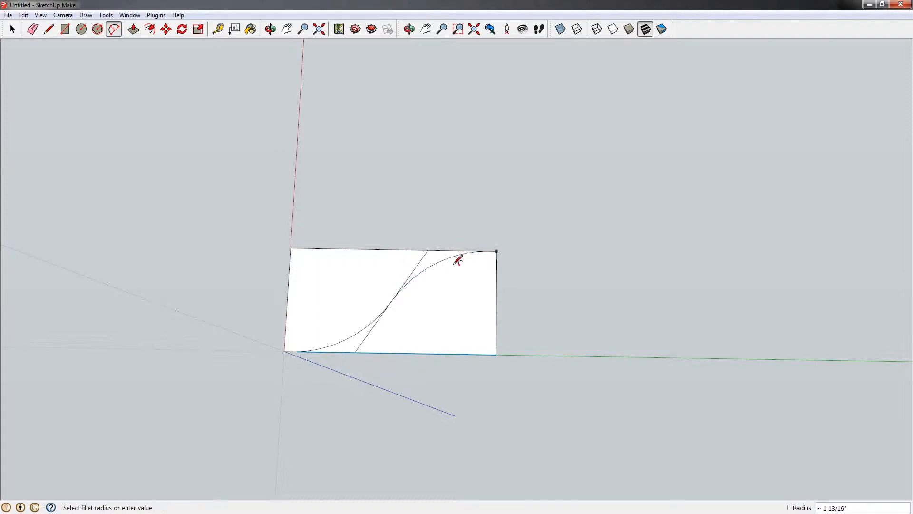
- Erase both halves of the diagonal construction line, keeping the S-curve across the rectangle
scroll(406, 378, up, 1)
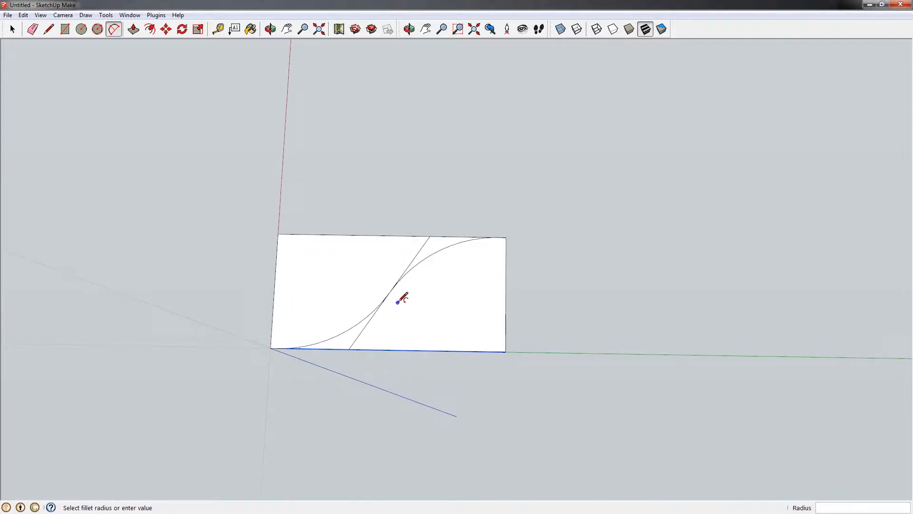
key(e)
click(361, 334)
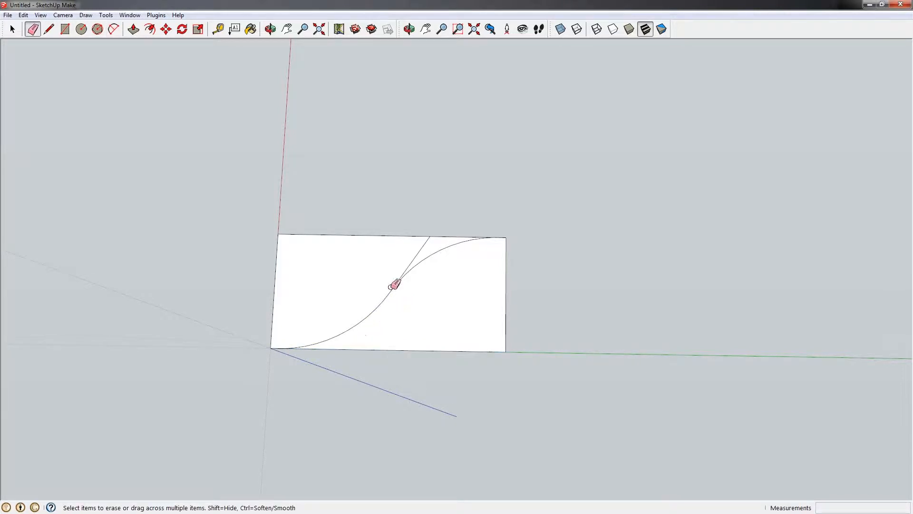
click(416, 247)
mouse_move(377, 300)
middle_down()
mouse_move(382, 306)
mouse_move(322, 269)
middle_up()
- Push/Pull the face between the S-curve and the green axis downward by 1'
key(space)
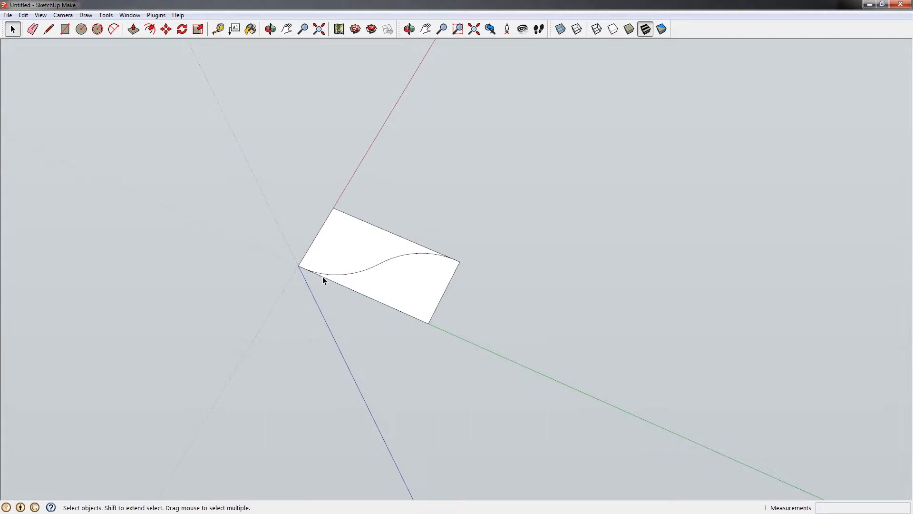
key(p)
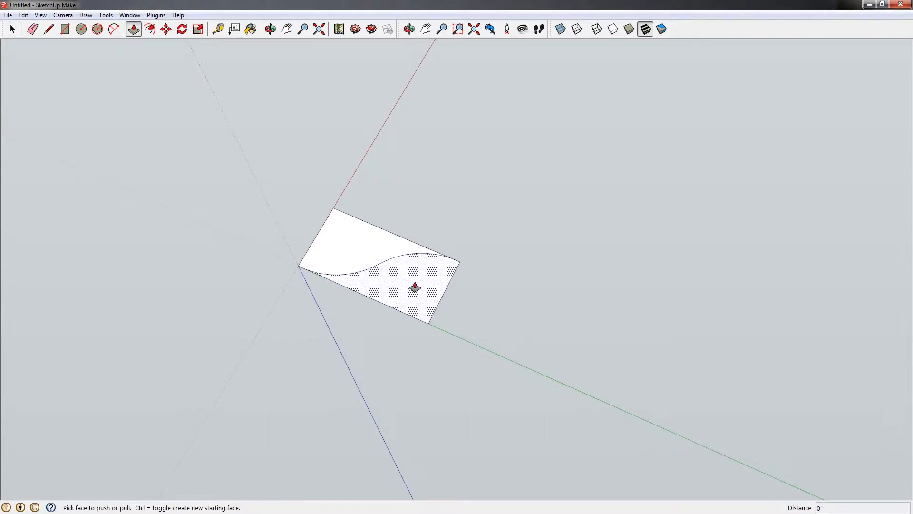
click(416, 285)
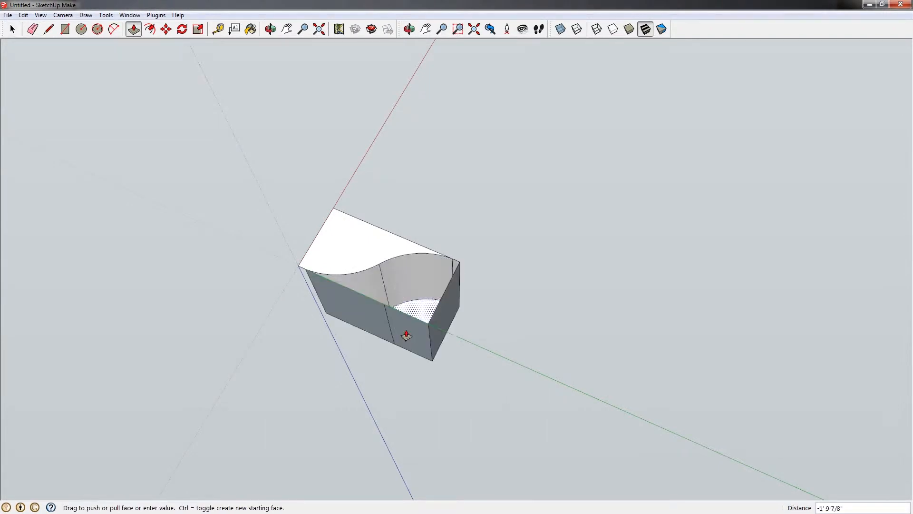
click(406, 342)
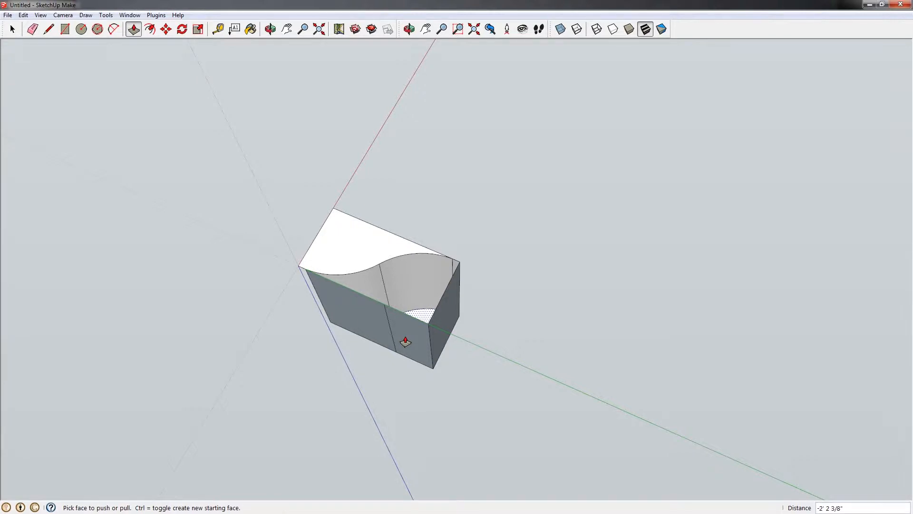
key(ctrl+z)
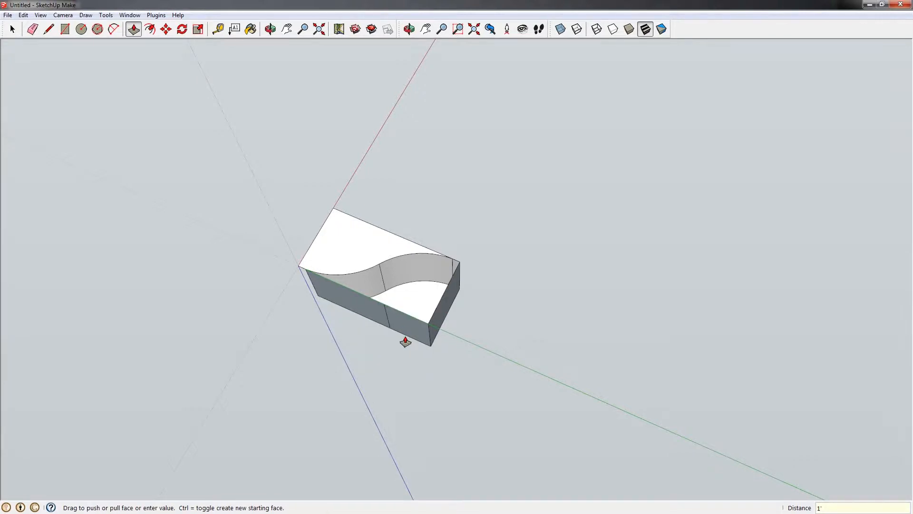
middle_drag(399, 332, 436, 313)
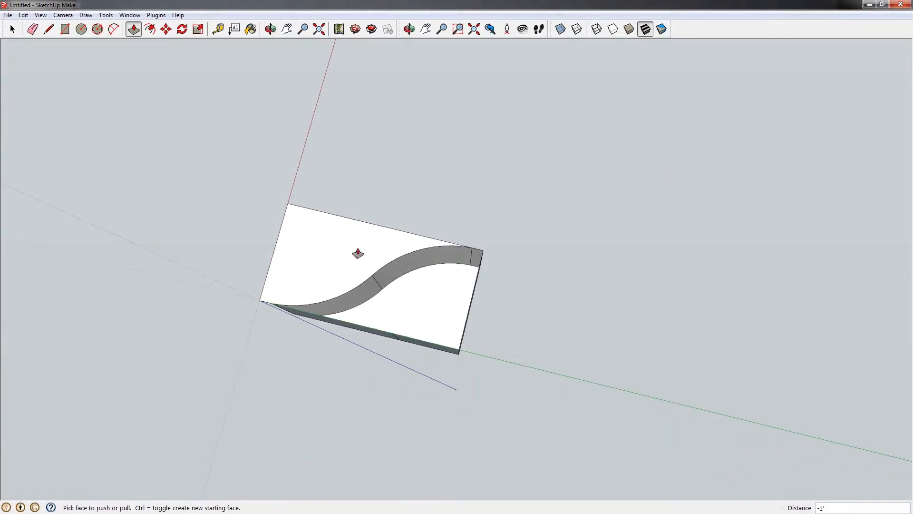
- Erase the surrounding flat faces and edges so that only the vertical S-curved strip is left
middle_drag(304, 202, 306, 182)
key(e)
mouse_move(297, 201)
mouse_down()
mouse_move(289, 203)
mouse_move(352, 206)
mouse_move(362, 225)
mouse_up()
mouse_move(453, 349)
mouse_down()
mouse_move(462, 330)
mouse_move(413, 355)
mouse_move(390, 326)
mouse_move(387, 346)
mouse_move(451, 356)
mouse_up()
- Draw the missing end section of the curved strip at the origin with lines and erase the leftover stray edge
key(l)
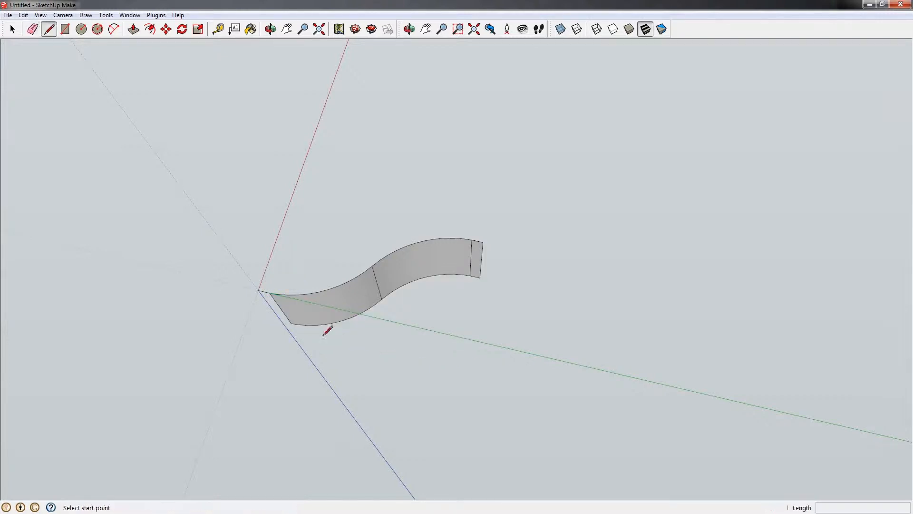
scroll(297, 319, up, 3)
click(291, 323)
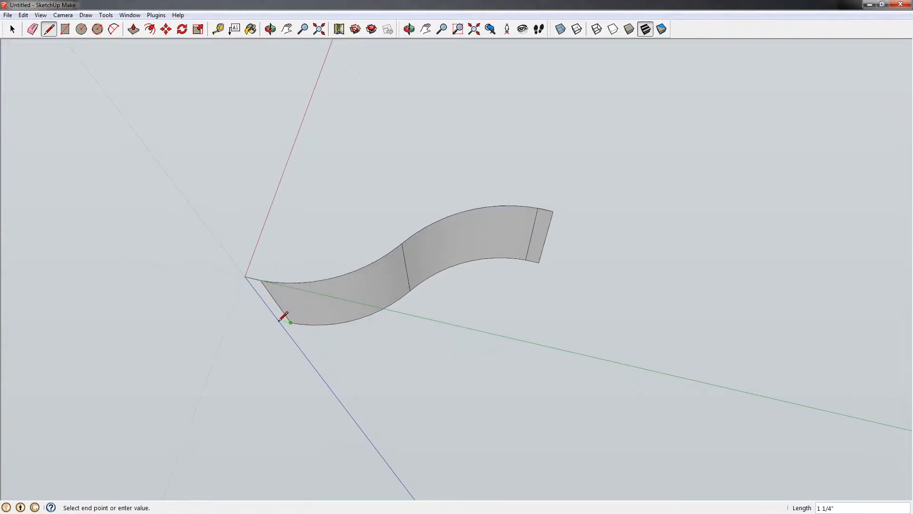
double_click(259, 315)
click(245, 276)
click(277, 320)
key(e)
click(266, 316)
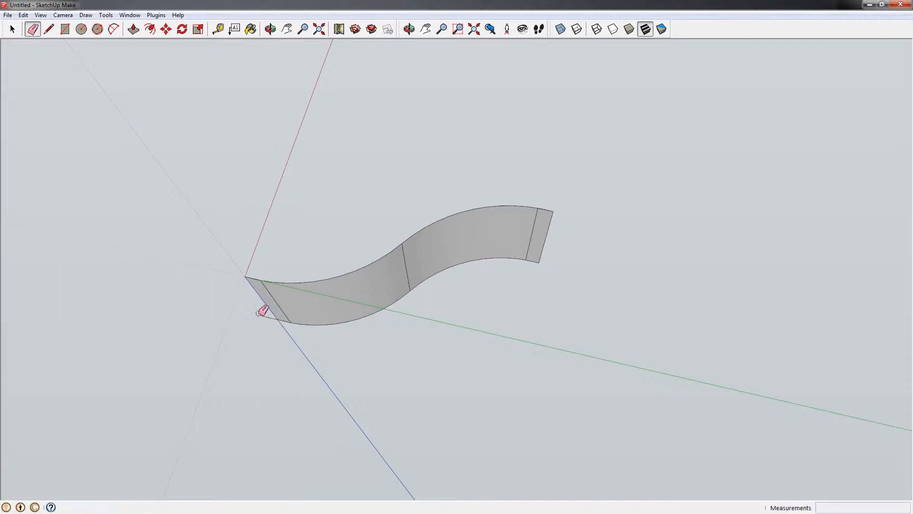
- Soften the edges of the whole curved strip at 20 degrees with Smooth normals and Soften coplanar enabled
key(space)
triple_click(335, 307)
right_click(335, 305)
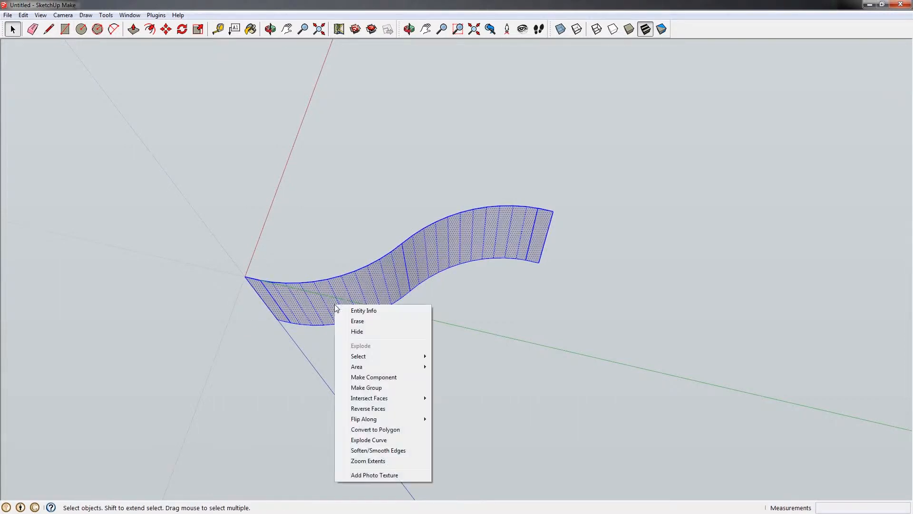
click(411, 451)
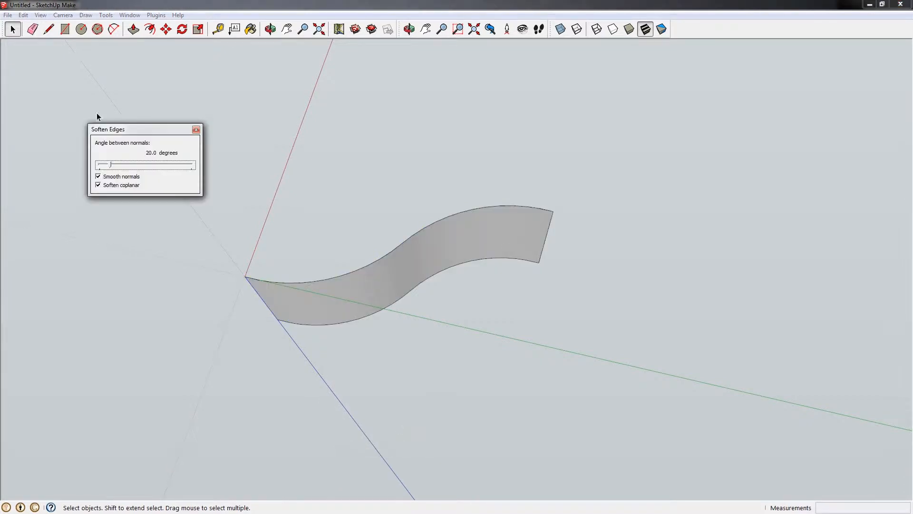
click(98, 186)
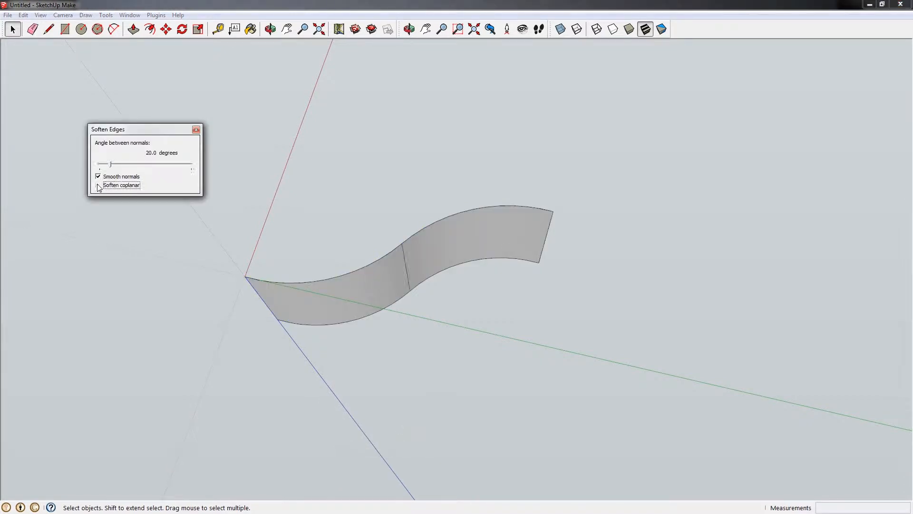
click(196, 129)
- Flip the strip's upper S-curved edge to the opposite side along the red axis by scaling it with a negative factor
middle_drag(471, 237, 483, 335)
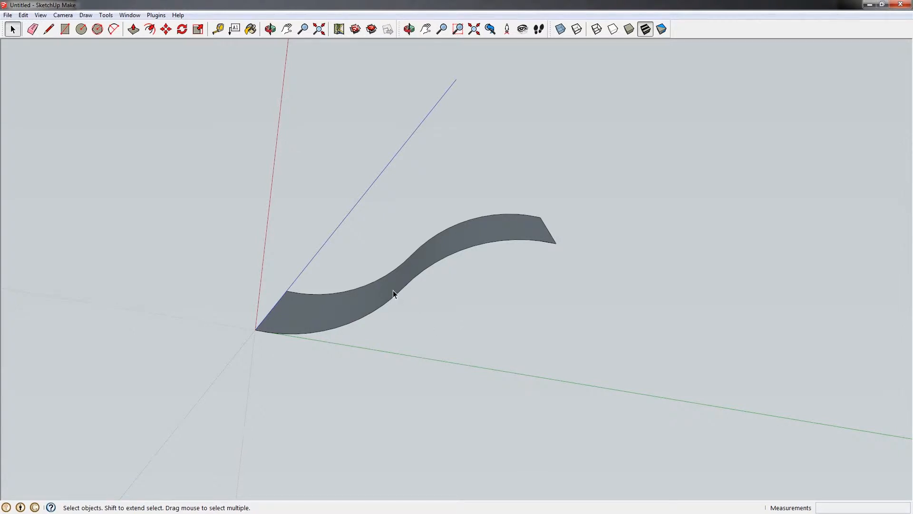
middle_drag(363, 301, 390, 324)
drag(247, 137, 623, 274)
middle_drag(623, 274, 482, 238)
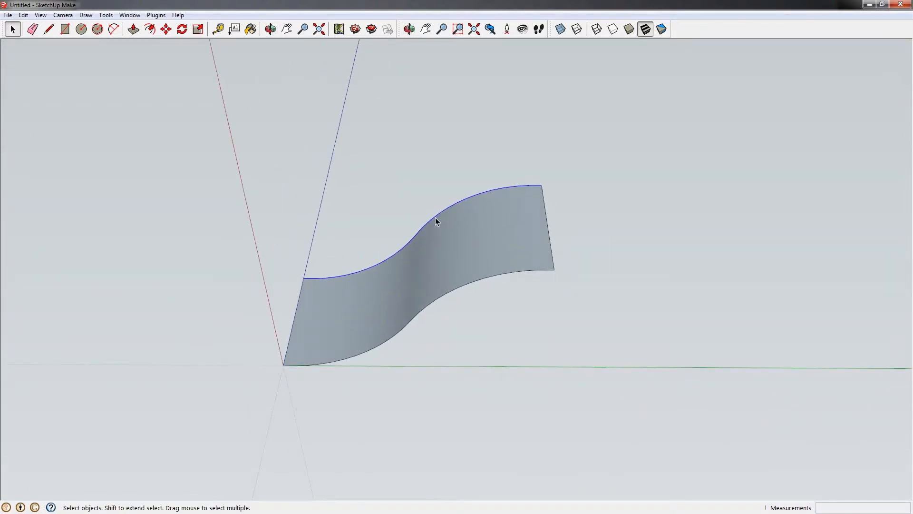
key(s)
drag(412, 185, 405, 227)
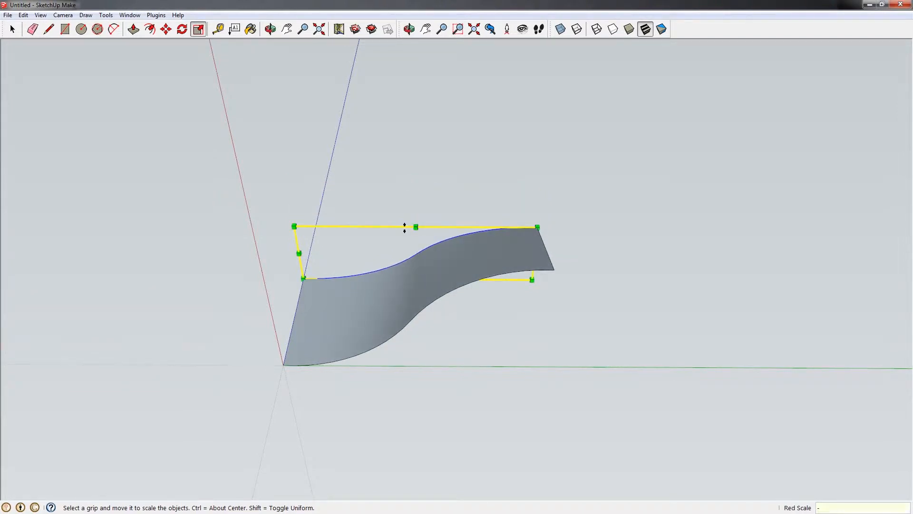
key(Return)
- Move the flipped upper edge 12" along the red axis from its end above the origin and clear the selection
key(m)
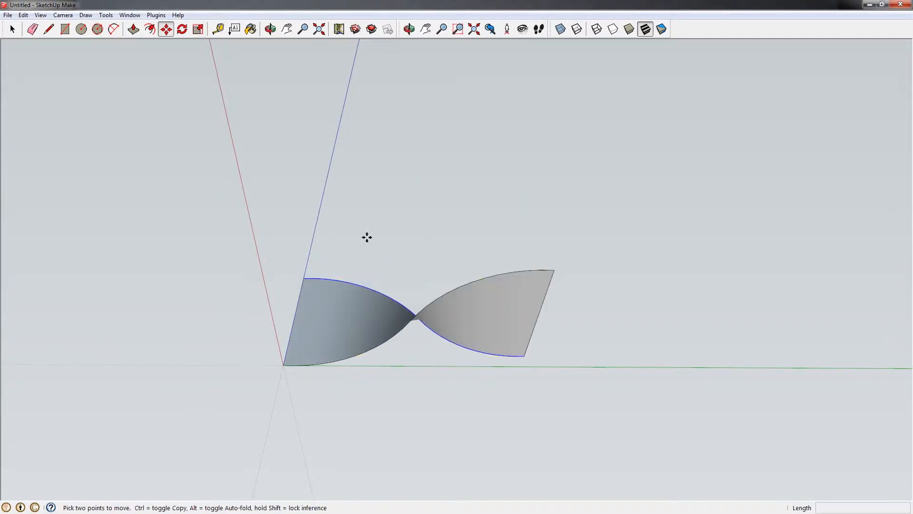
click(305, 277)
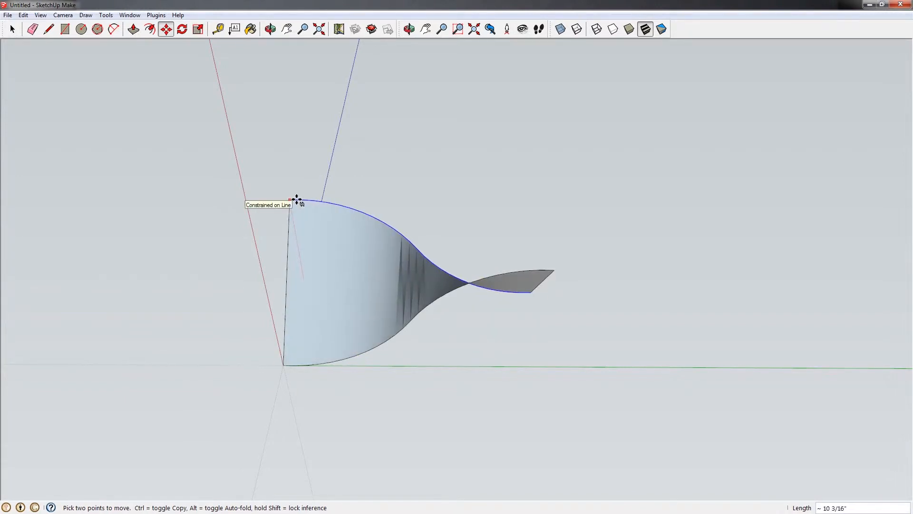
text(12)
key(Return)
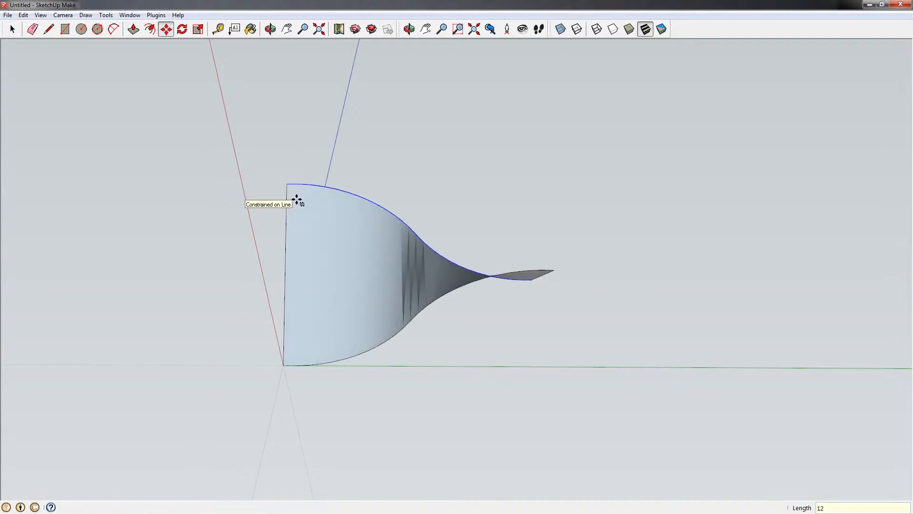
key(space)
click(454, 330)
- Make a group of the entire twisted surface including all its edges
middle_drag(416, 333, 332, 452)
middle_drag(367, 280, 422, 266)
middle_drag(555, 332, 352, 306)
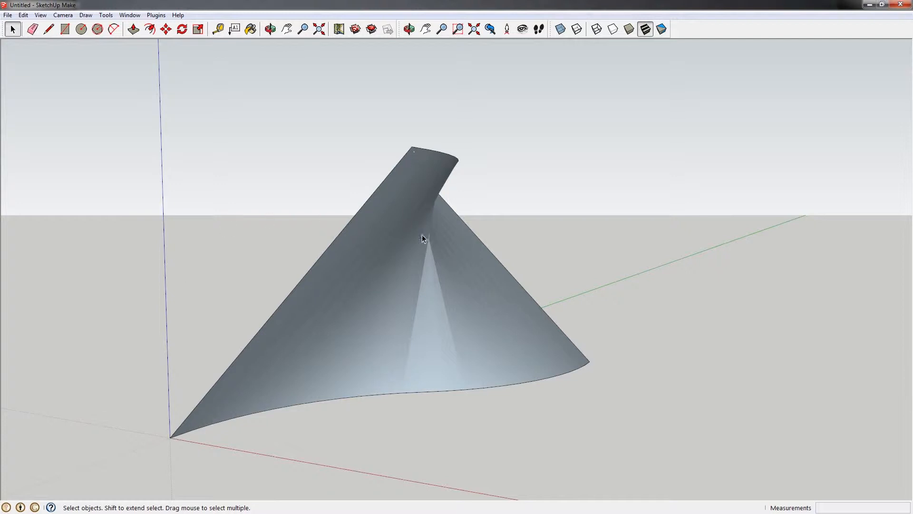
middle_drag(444, 306, 237, 300)
click(270, 288)
right_click(271, 288)
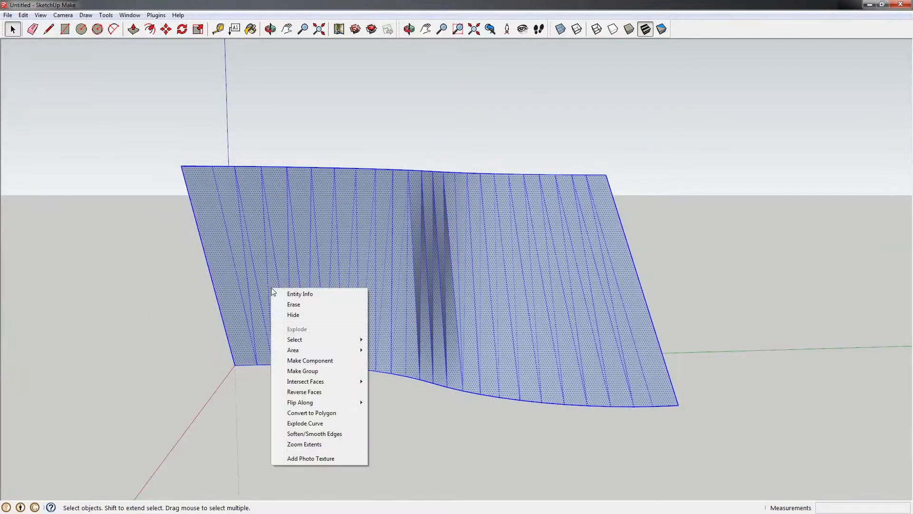
click(304, 371)
middle_drag(368, 303, 312, 235)
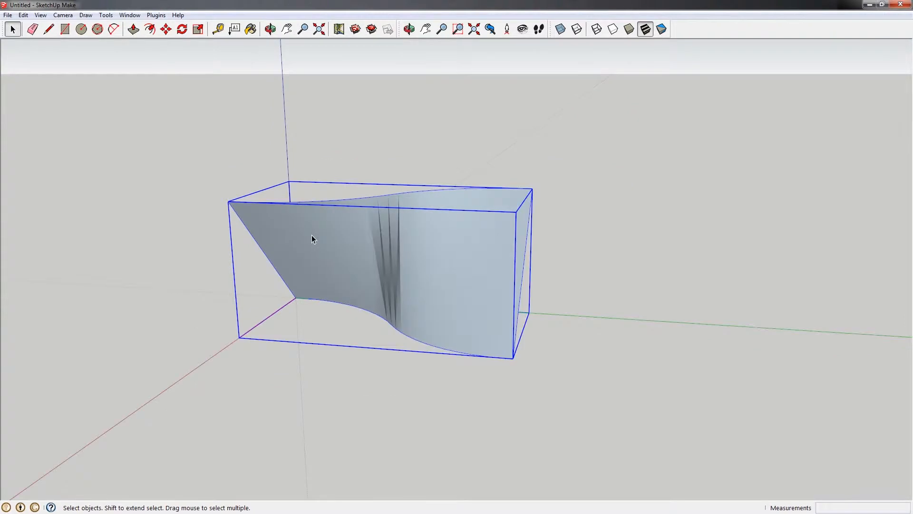
- Paste a copy of the surface group and snap its lower far corner onto the same corner of the original
key(ctrl+c)
key(ctrl+v)
click(594, 291)
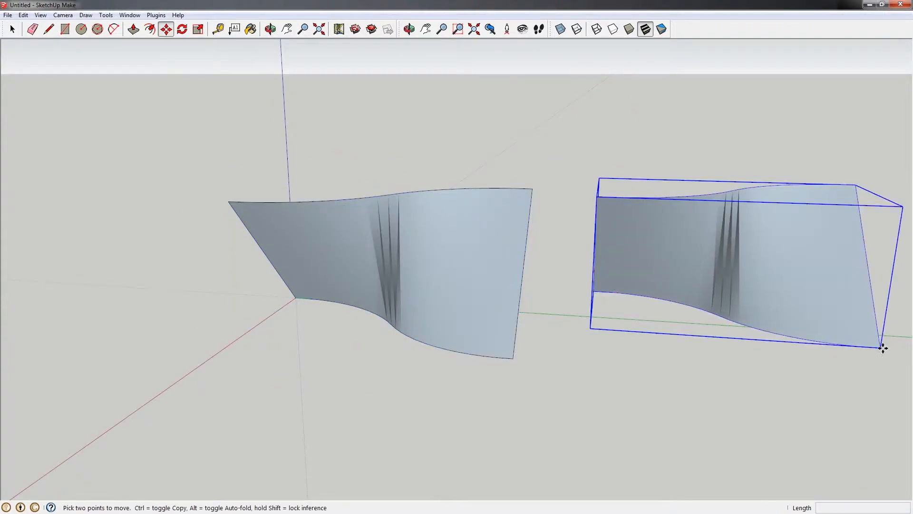
click(881, 347)
click(512, 357)
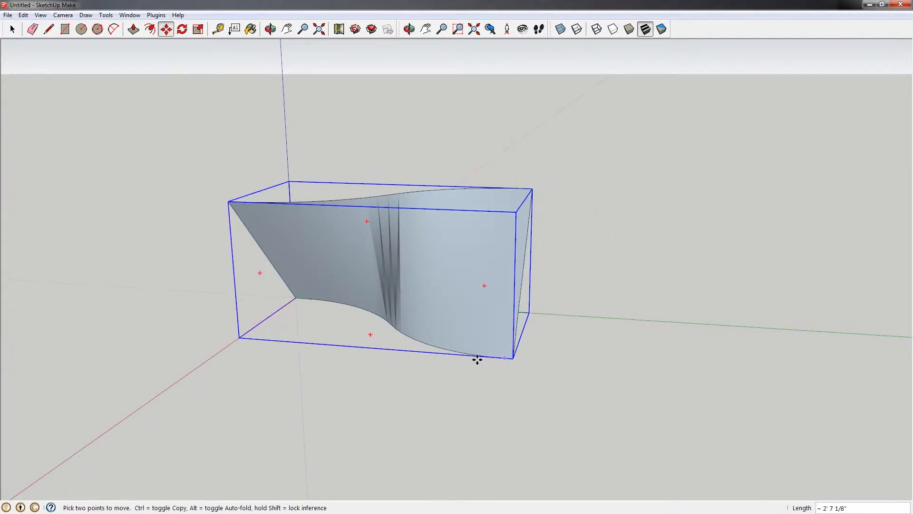
- Move the copied surface group 48" along the green axis away from the original
click(477, 359)
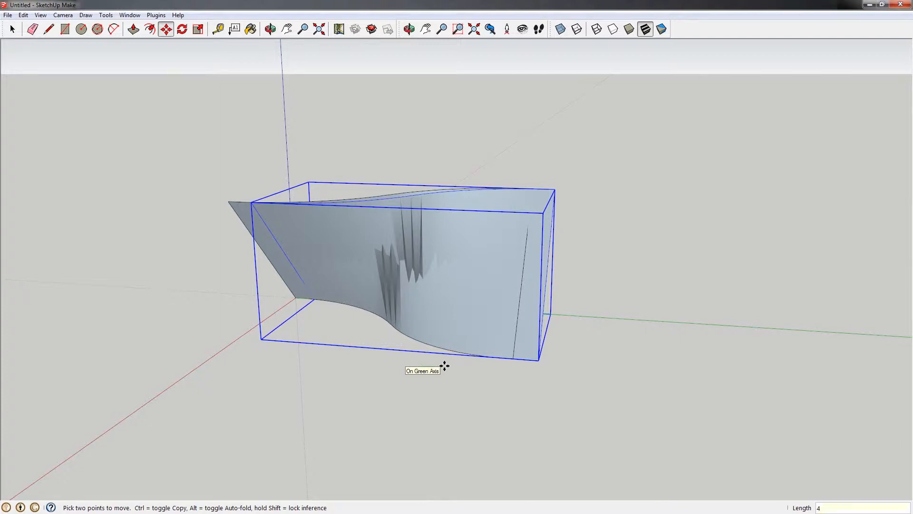
text(48)
key(Return)
key(space)
- Open one surface group and delete its faces and straight end edges, keeping only the upper and lower S-curves
scroll(479, 316, down, 2)
shift+middle_drag(614, 288, 155, 228)
scroll(360, 245, up, 1)
middle_drag(360, 246, 442, 280)
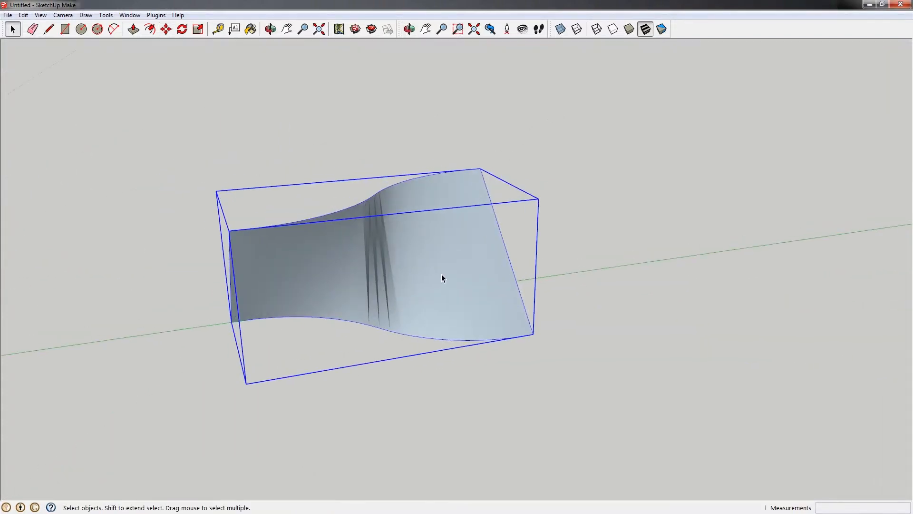
triple_click(404, 264)
middle_drag(398, 204, 215, 144)
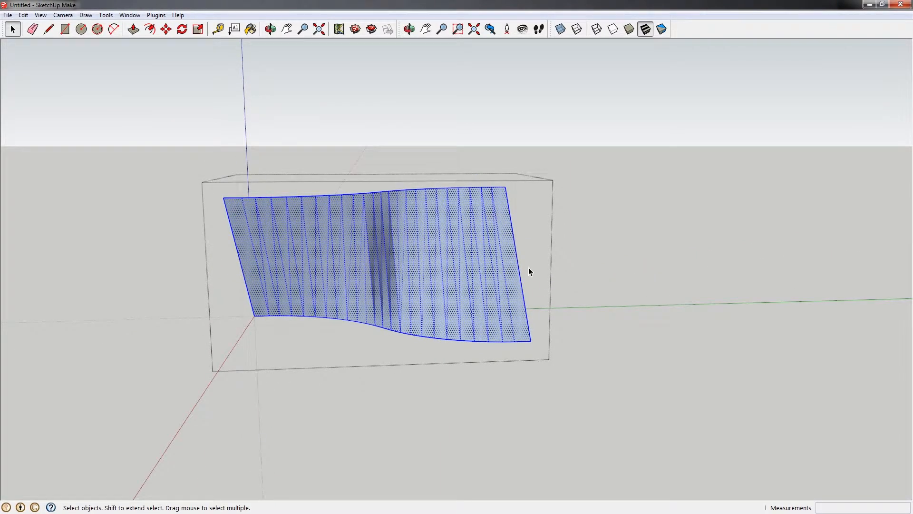
click(306, 271)
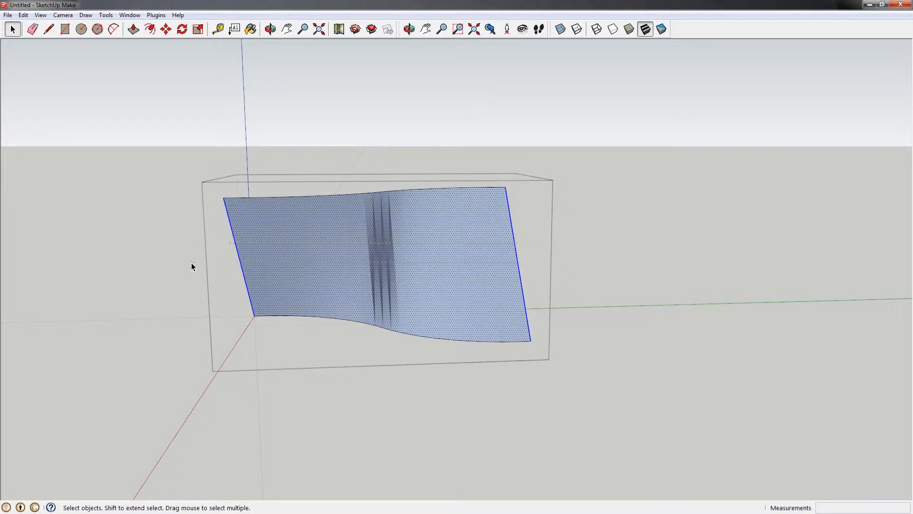
key(Delete)
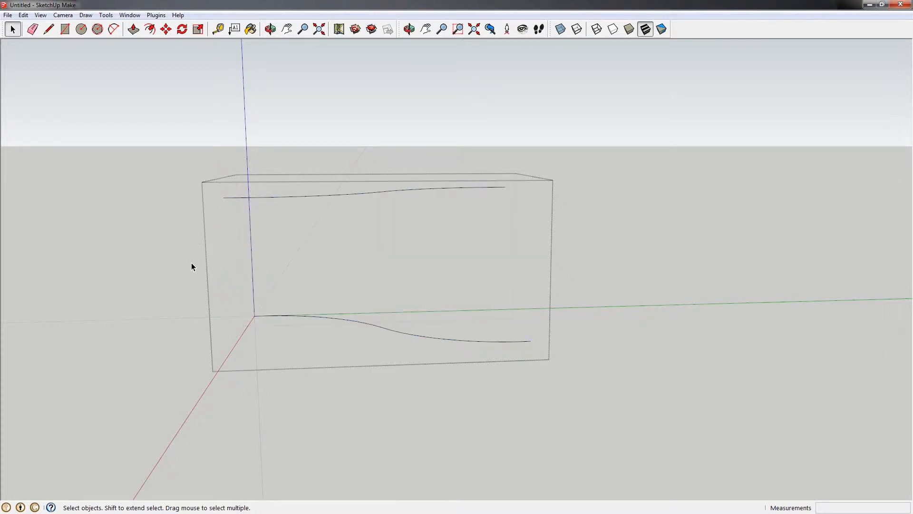
- Make a nested group of the upper S-curve inside the open group
middle_drag(401, 229, 204, 253)
middle_drag(388, 198, 532, 242)
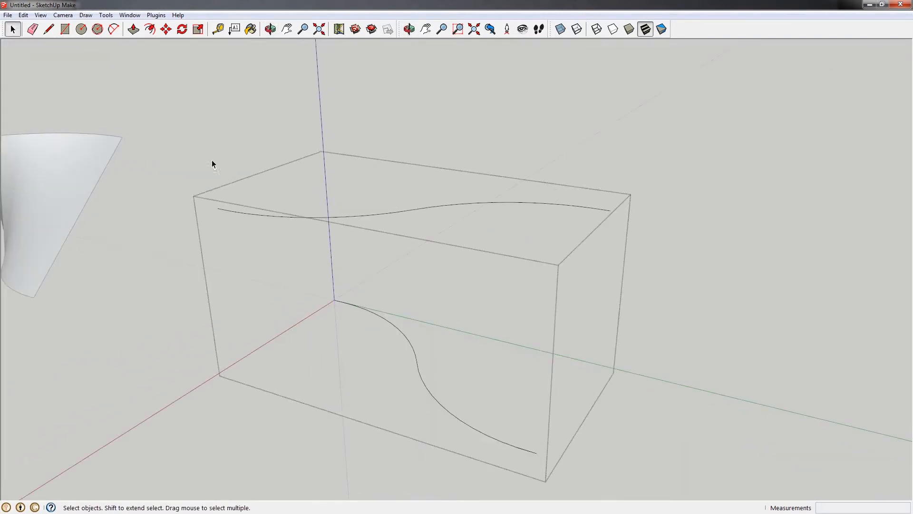
drag(442, 224, 656, 251)
right_click(543, 203)
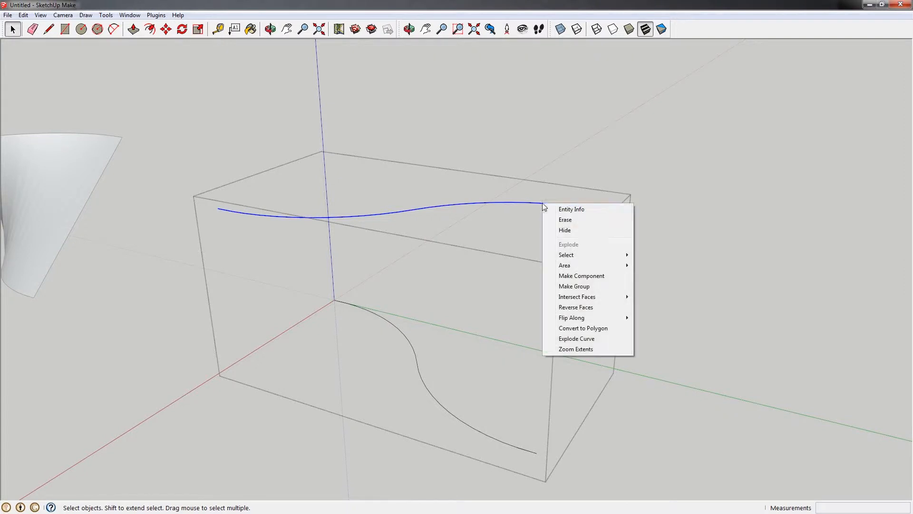
click(574, 286)
- Make a separate nested group of the lower S-curve that starts at the origin
click(404, 338)
drag(285, 281, 634, 455)
right_click(471, 425)
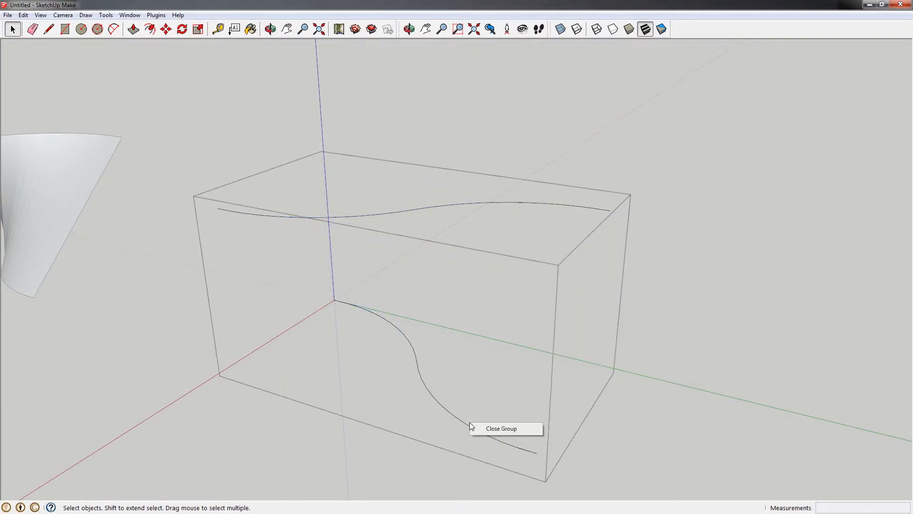
drag(267, 260, 545, 469)
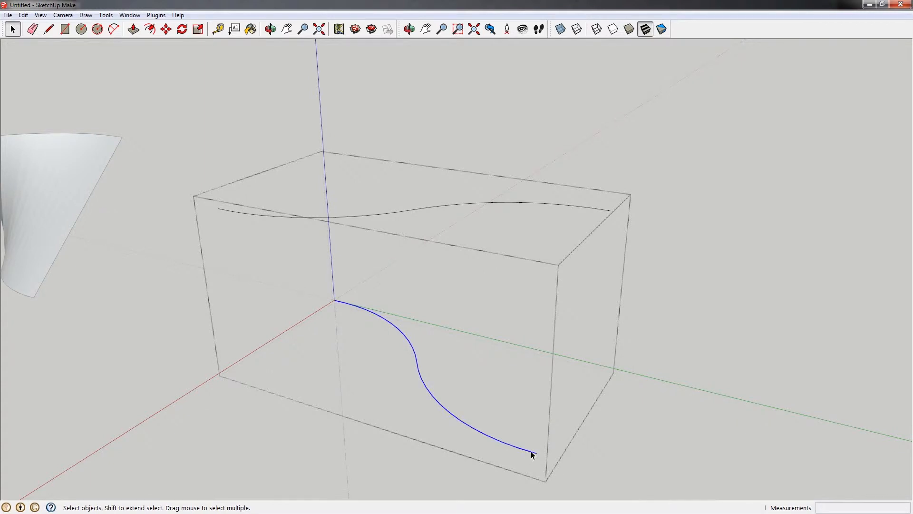
right_click(532, 453)
click(553, 368)
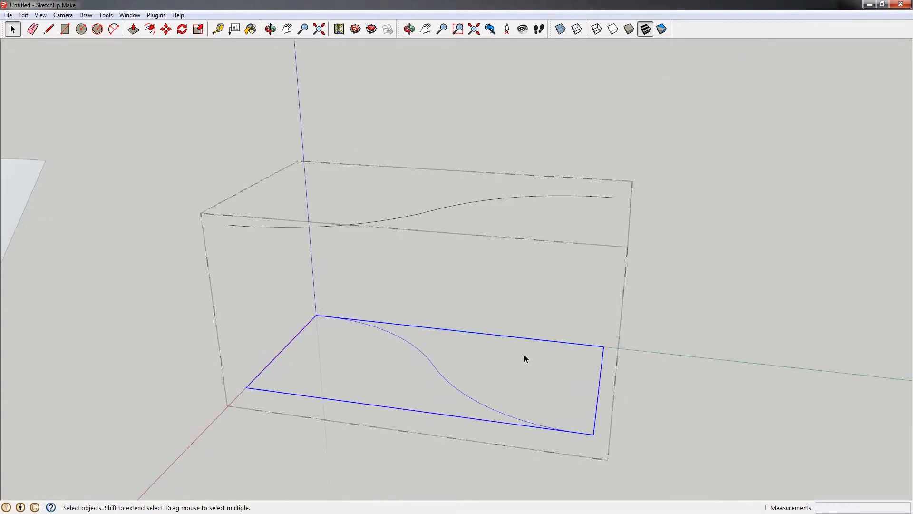
- Paste a copy of the lower S-curve group beside it along the green axis and close the outer group
scroll(395, 324, down, 2)
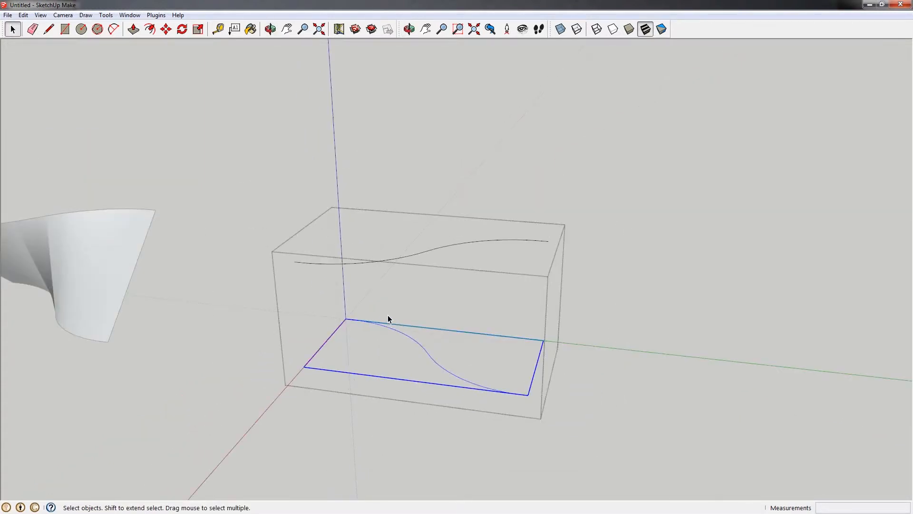
key(ctrl+c)
key(ctrl+v)
click(563, 347)
shift+middle_drag(564, 347, 392, 335)
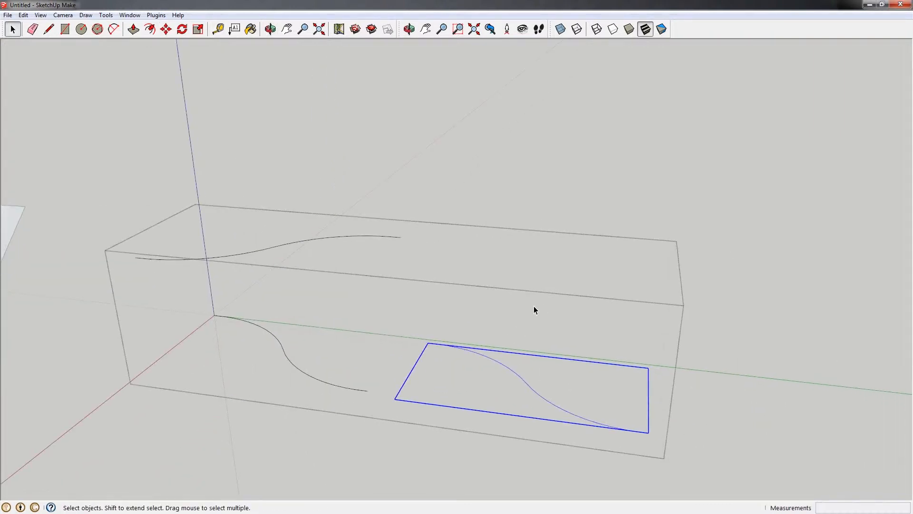
click(528, 306)
- Draw a square about 3 5/8" by 3 5/8" beside the copied curve and Push/Pull it up into a small box
middle_drag(453, 238, 391, 304)
click(69, 31)
click(449, 311)
click(476, 335)
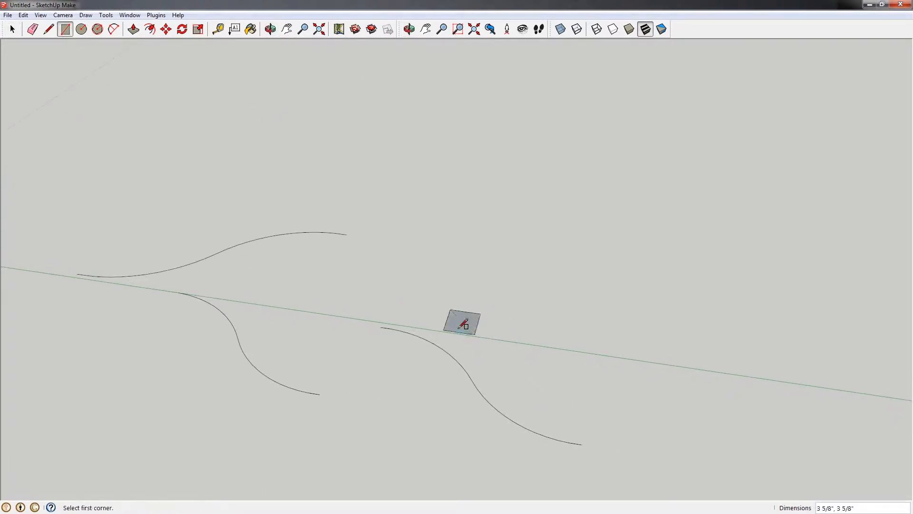
key(p)
drag(450, 328, 450, 298)
- Make a group of the whole small box and clear the selection
key(space)
triple_click(458, 315)
right_click(458, 316)
click(489, 400)
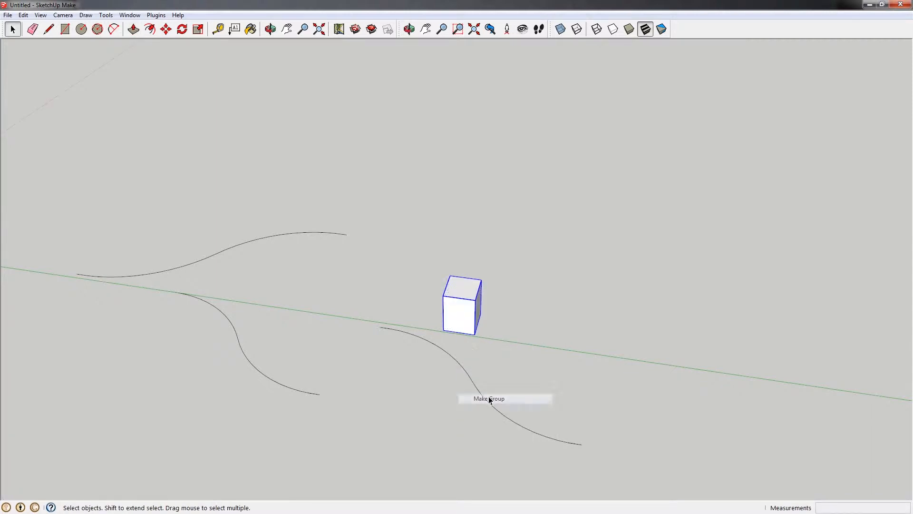
click(287, 233)
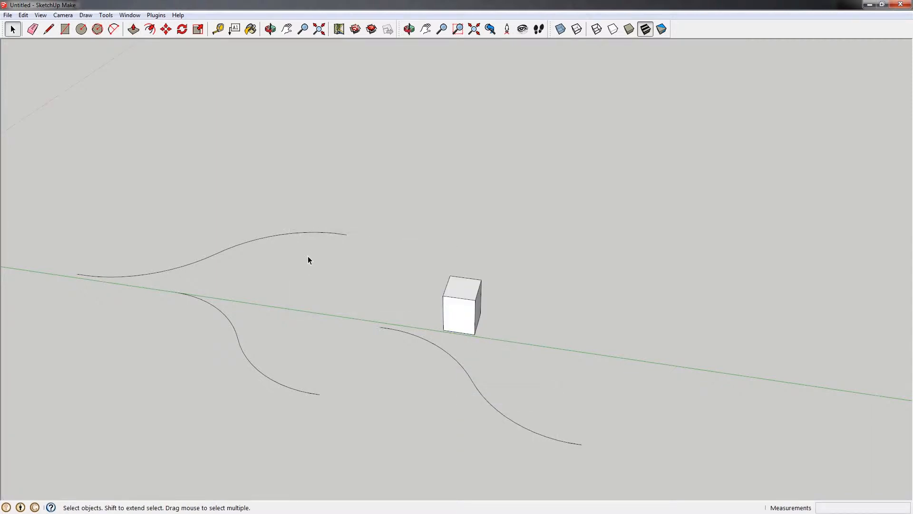
- Open the curves group and rotate the copied S-curve a quarter turn about the red axis, using the box's face as reference plane
double_click(308, 233)
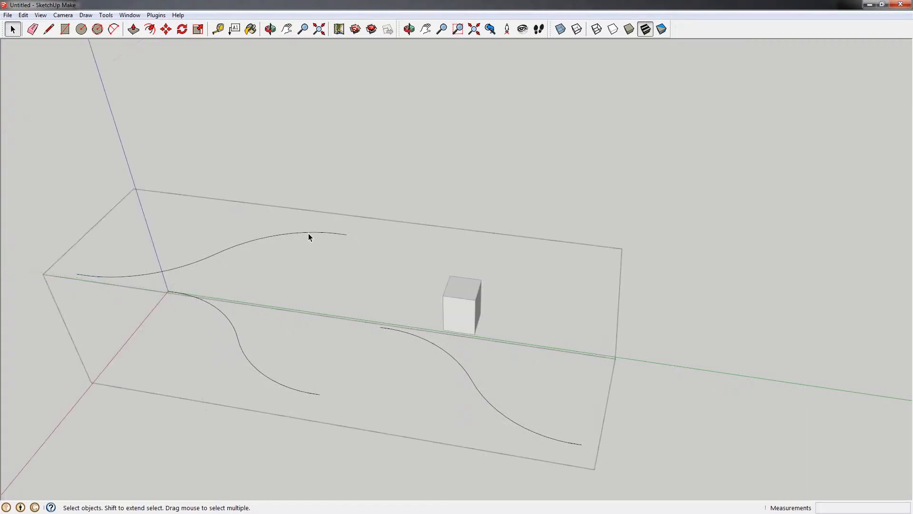
click(401, 331)
mouse_move(427, 341)
middle_down()
mouse_move(485, 259)
mouse_move(460, 341)
middle_up()
key(q)
mouse_move(460, 313)
middle_down()
mouse_move(465, 275)
mouse_move(461, 323)
middle_up()
scroll(459, 317, up, 3)
click(455, 314)
click(543, 318)
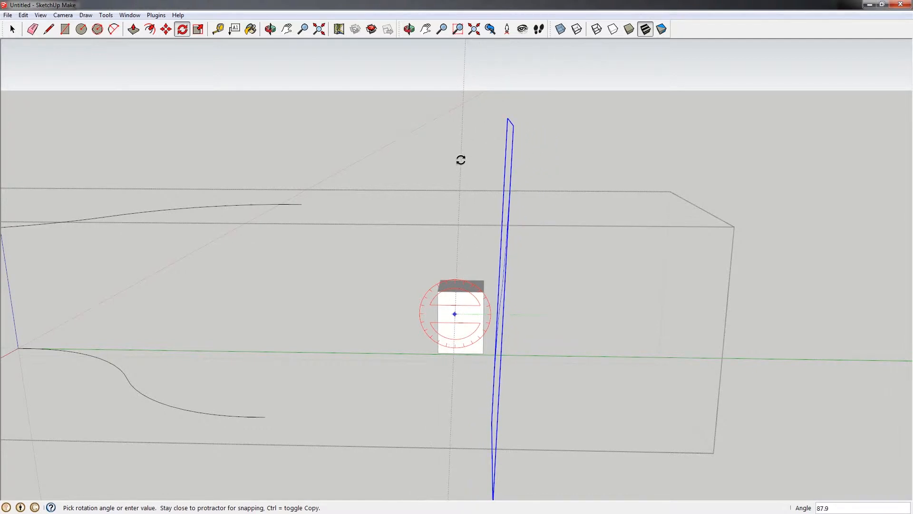
click(454, 174)
- Scale the upright S-curve down to about half its height from the upper side
middle_drag(452, 177, 531, 211)
scroll(531, 212, down, 1)
key(s)
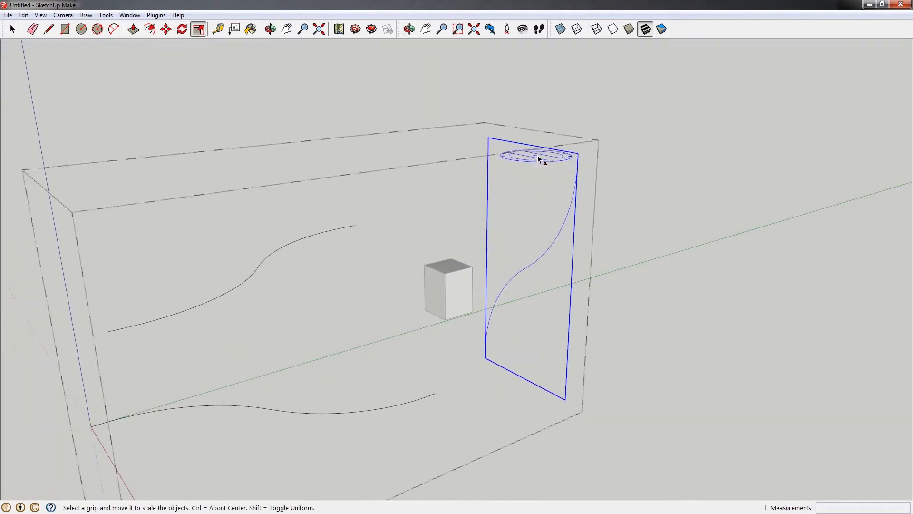
drag(530, 145, 527, 190)
key(Return)
- Move the upright curve by its lower corner to the origin so it joins the ends of the two long S-curves
key(m)
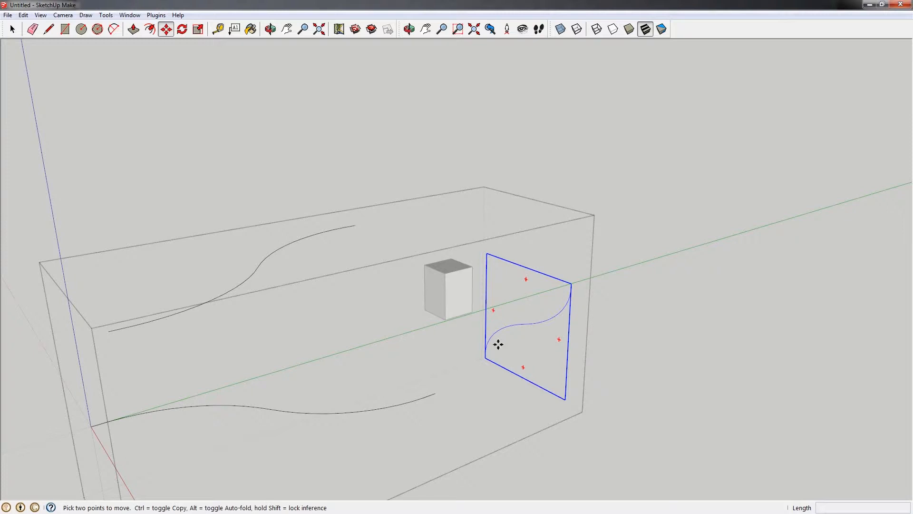
click(486, 357)
scroll(433, 357, up, 1)
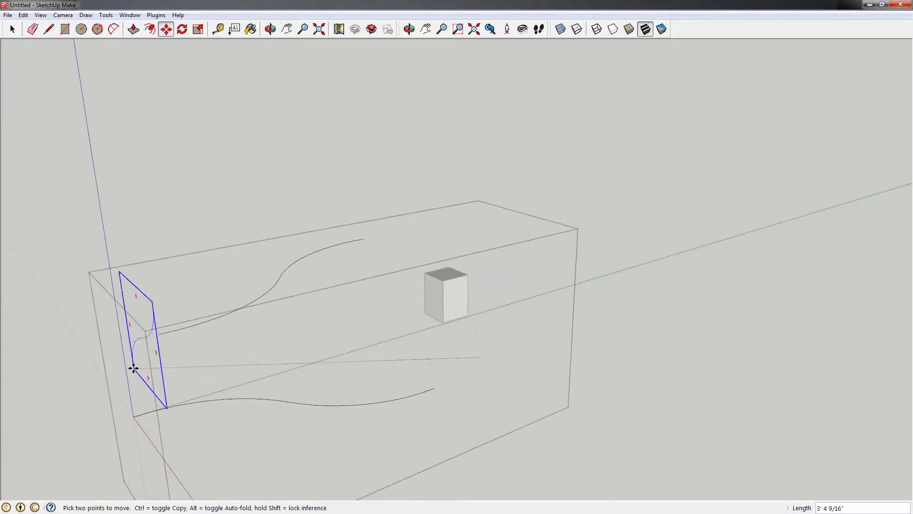
click(132, 416)
- Paste a copy of the upright curve between the two long S-curves and rotate it 180° about the vertical axis
middle_drag(207, 346, 143, 300)
click(269, 315)
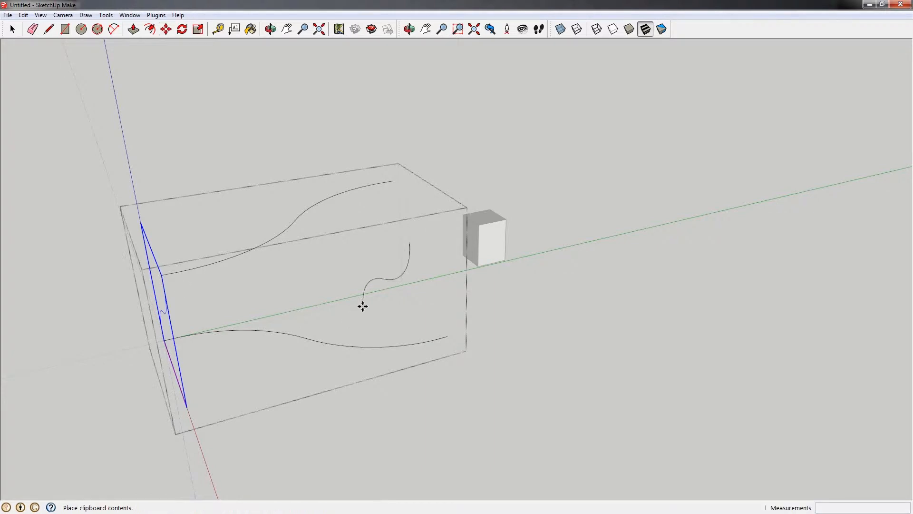
click(363, 303)
key(q)
click(373, 310)
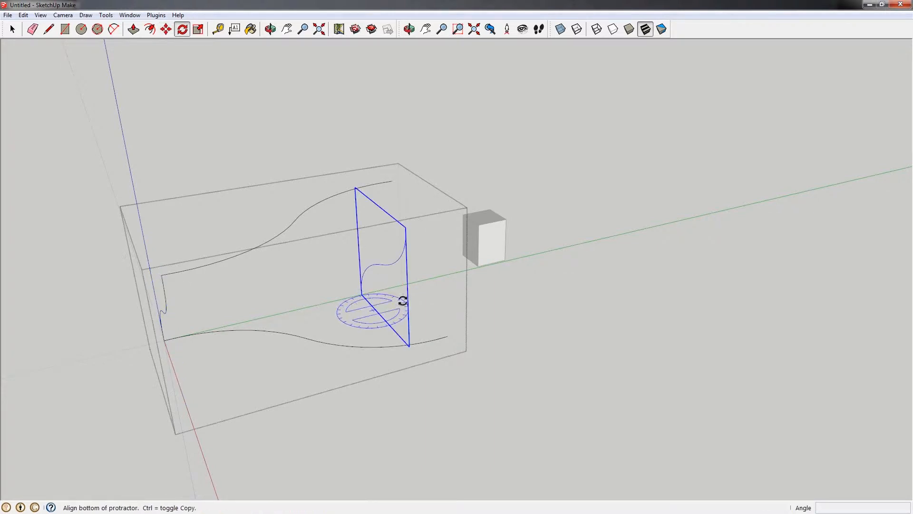
click(421, 299)
text(180)
key(Return)
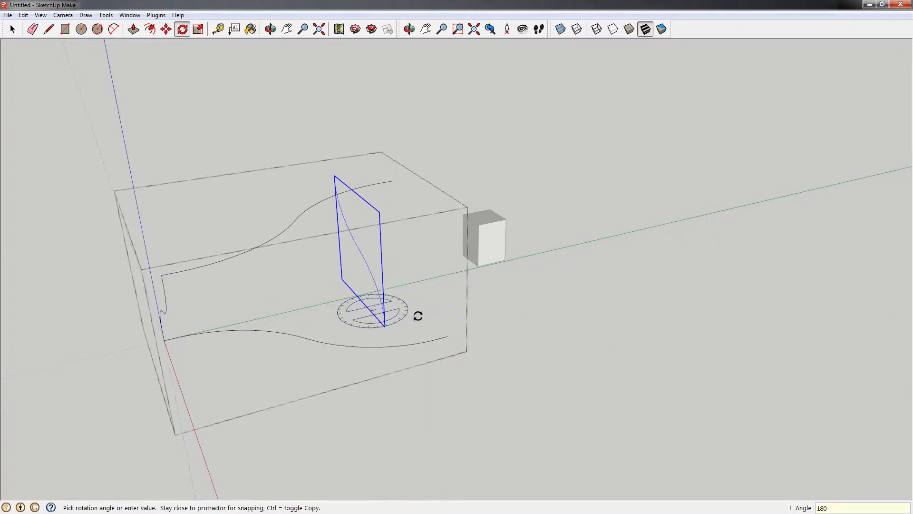
- Move the rotated upright curve by its lower corner to the free end of the lower long S-curve
key(m)
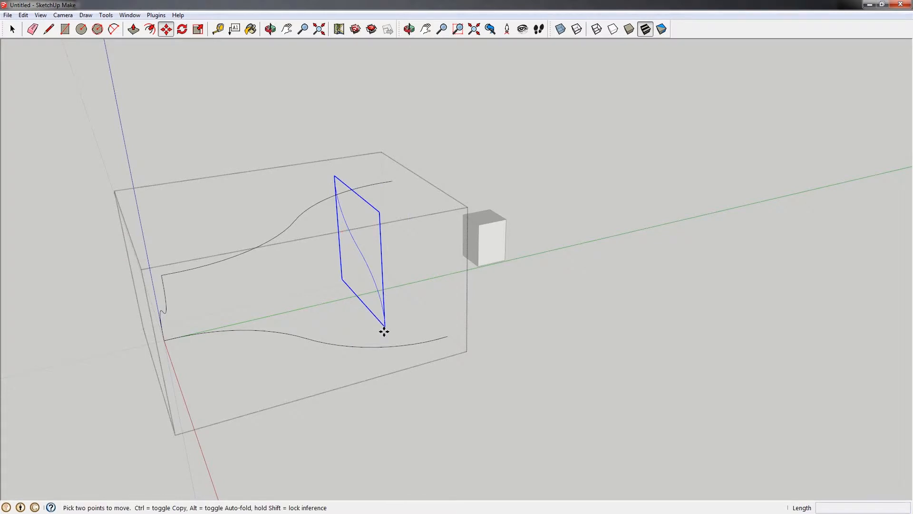
click(384, 328)
click(443, 337)
- Paste a copy of the upright curve at the origin and move its lower corner to the next vertex of the lower long S-curve
middle_drag(418, 342, 598, 320)
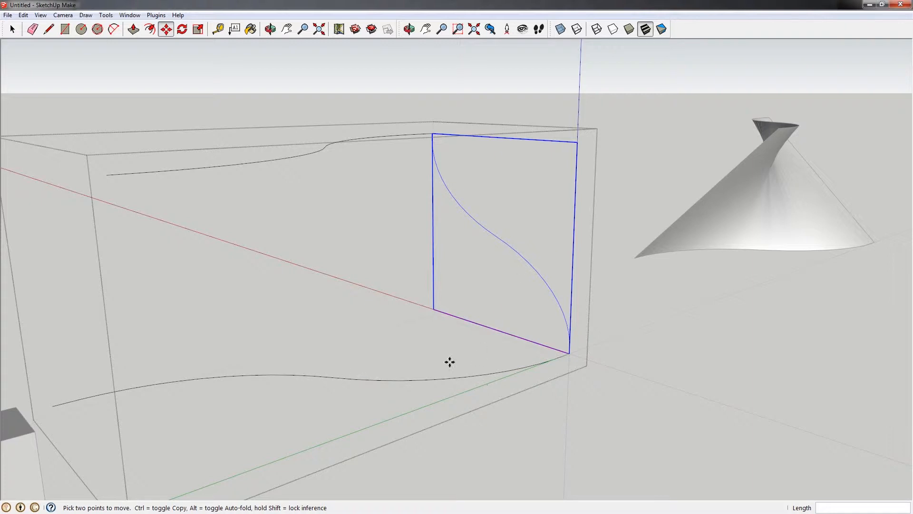
middle_drag(374, 213, 359, 284)
key(ctrl+v)
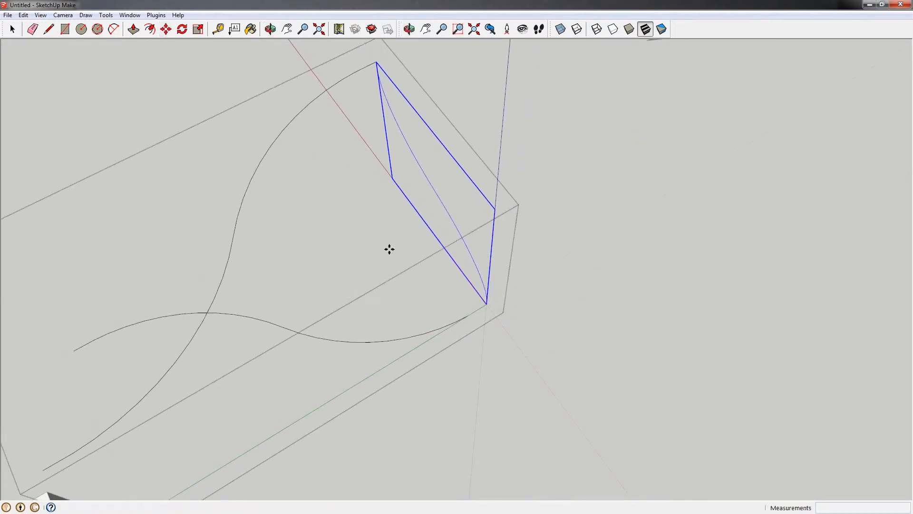
click(366, 251)
scroll(377, 251, up, 1)
click(365, 254)
scroll(491, 318, up, 3)
click(488, 320)
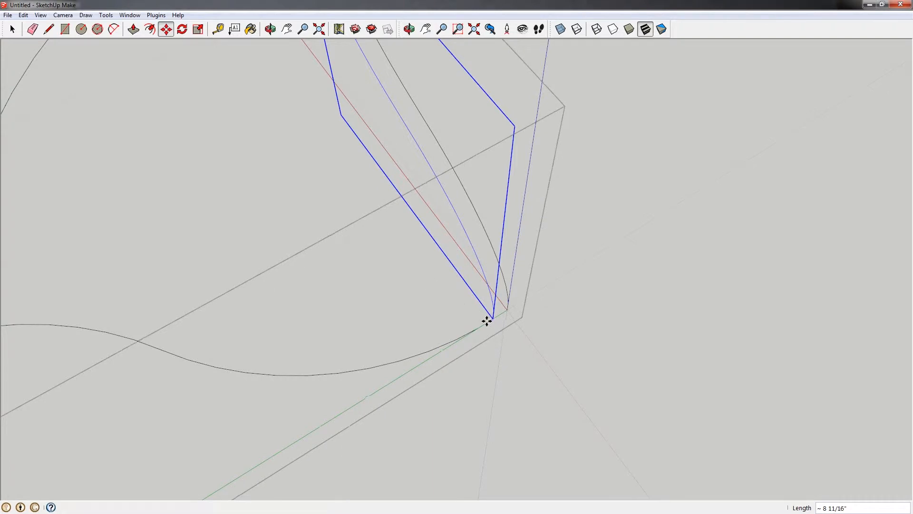
scroll(471, 276, down, 5)
scroll(407, 151, up, 6)
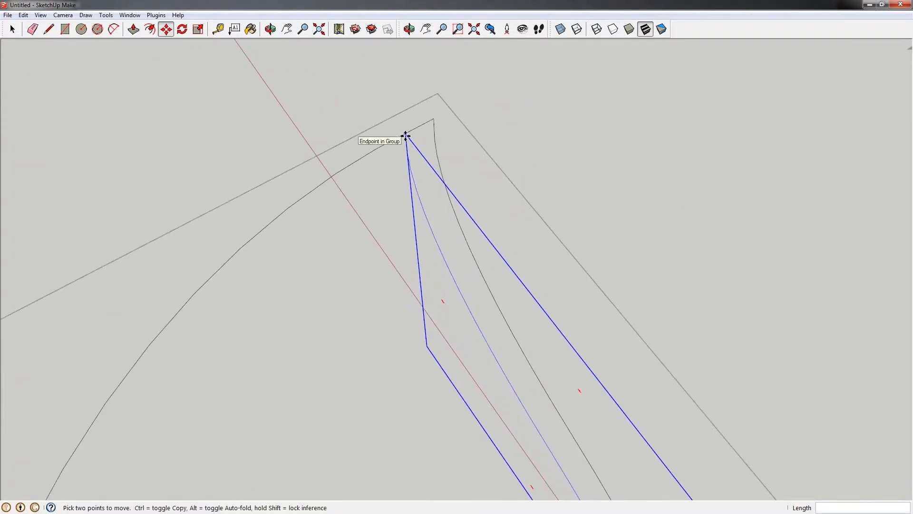
scroll(407, 137, down, 2)
- Paste a second rib copy with its lower end on the following vertex of the lower long S-curve
key(ctrl+v)
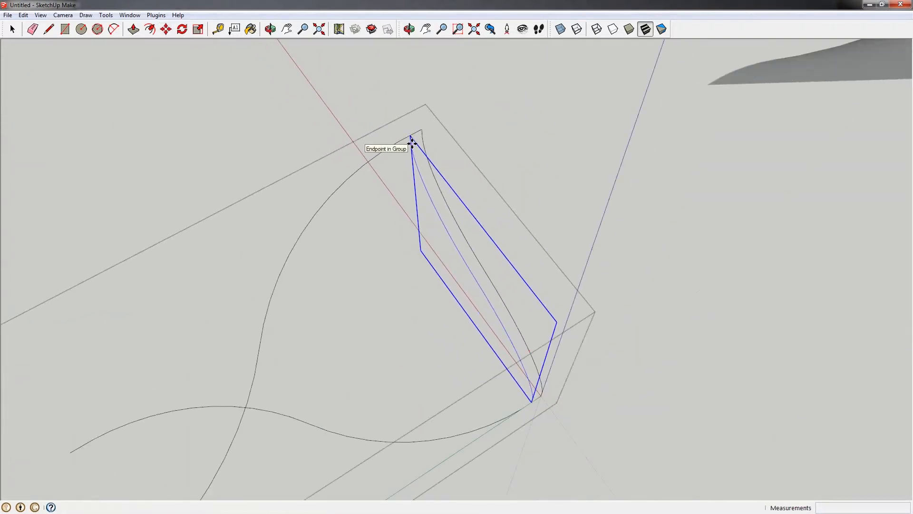
click(519, 407)
key(s)
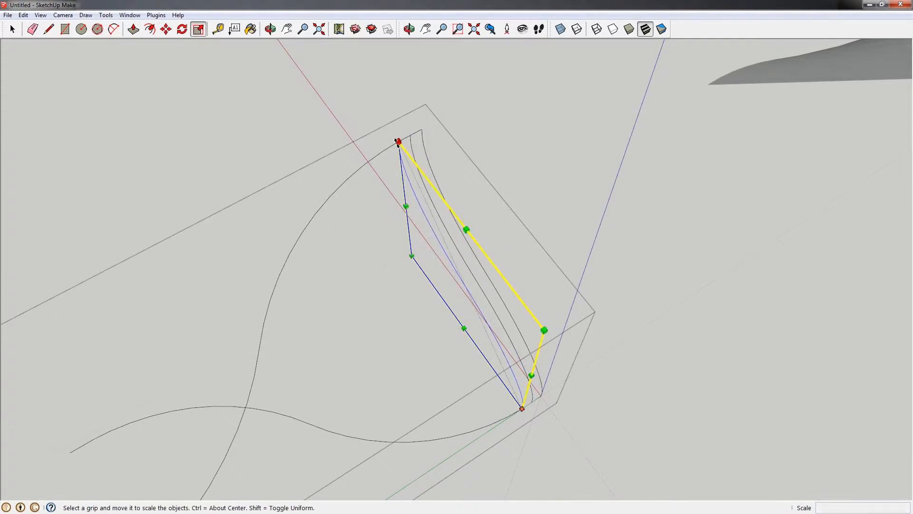
key(space)
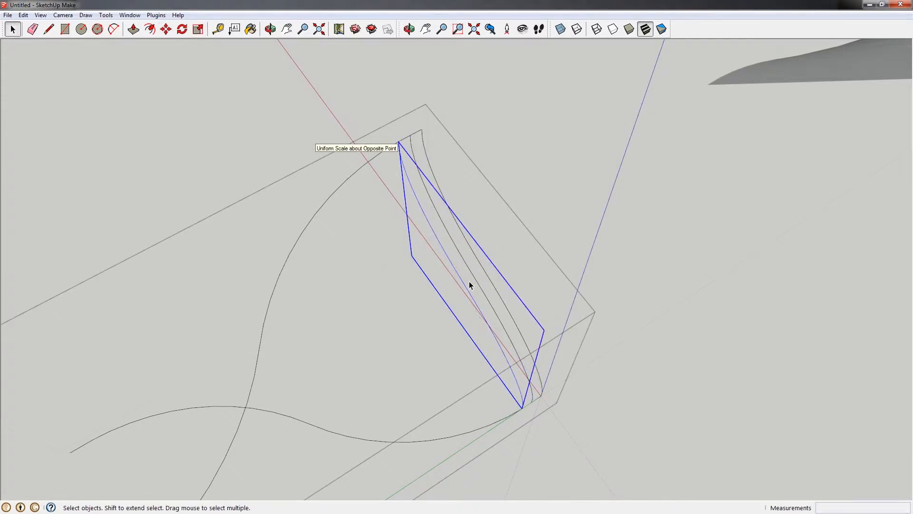
- Place a third rib copy on the next vertex of the lower S-curve and scale its width to meet the upper S-curve
key(ctrl+v)
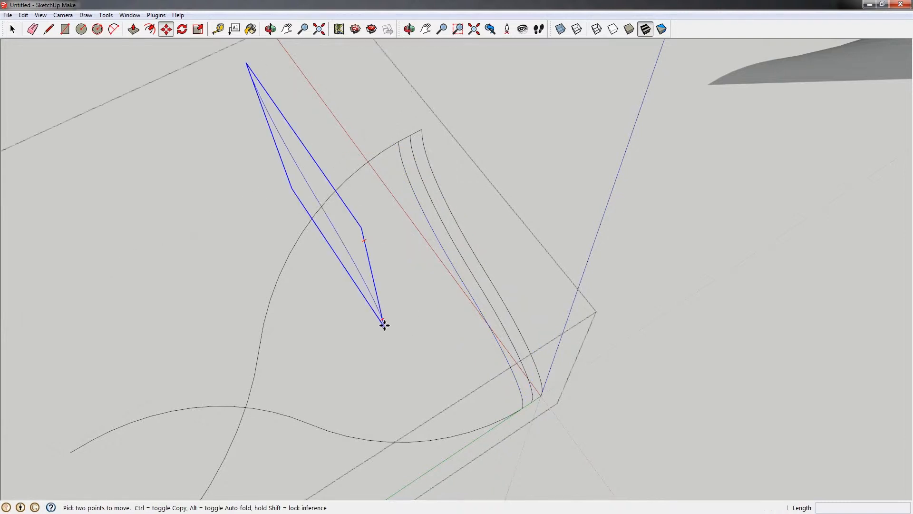
click(384, 326)
click(385, 326)
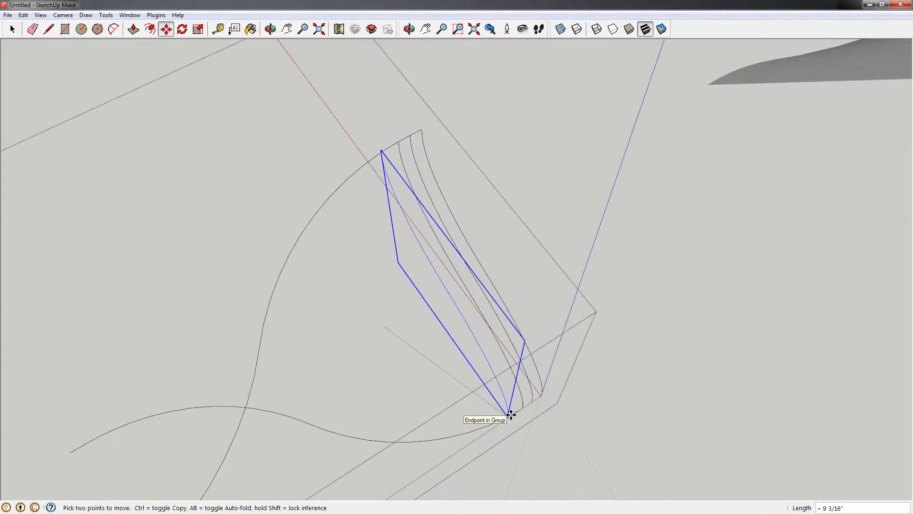
click(508, 415)
key(s)
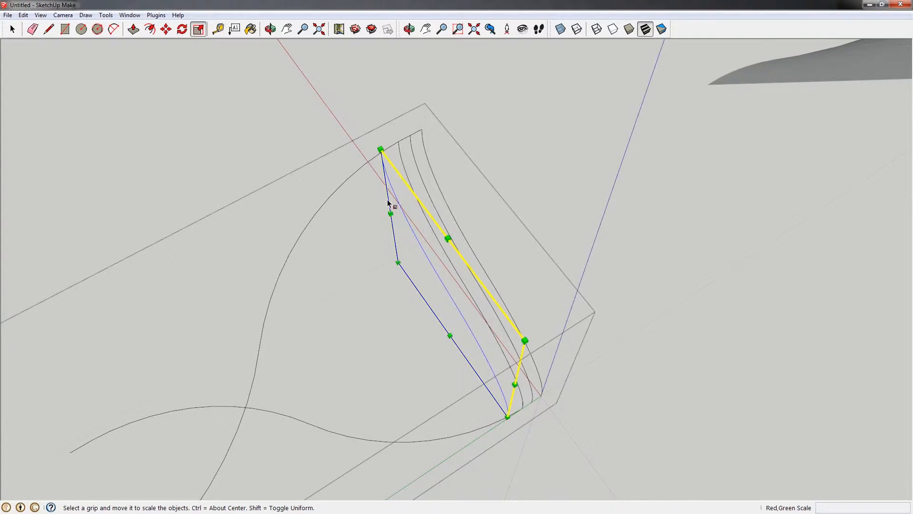
click(390, 212)
click(384, 148)
key(space)
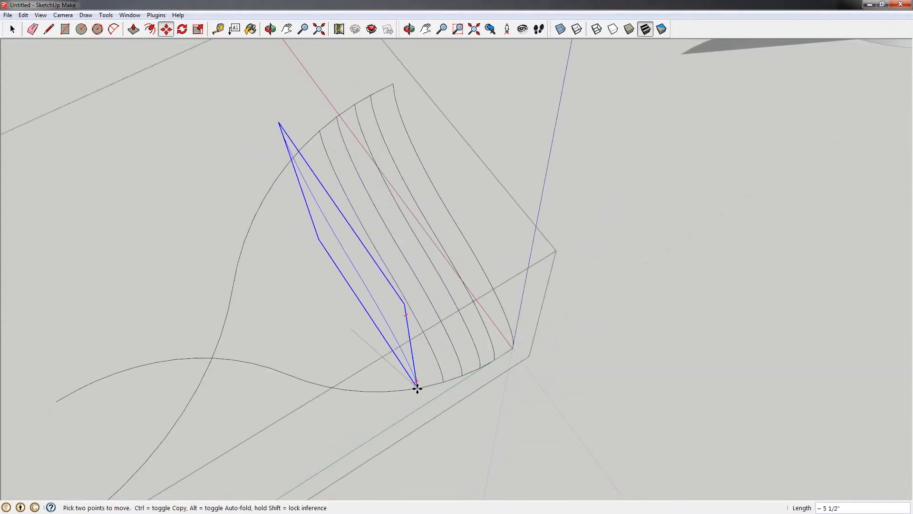
- Continue pasting ribs vertex by vertex along the lower S-curve, scaling each so its upper end meets the upper S-curve
click(424, 386)
key(s)
key(ctrl+v)
key(s)
key(ctrl+v)
key(s)
drag(266, 190, 275, 180)
key(ctrl+v)
click(357, 381)
key(s)
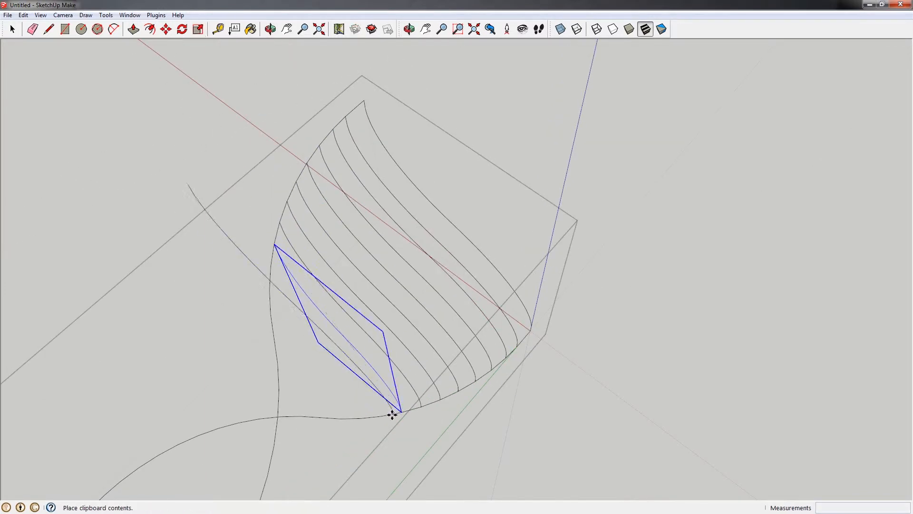
- Add the remaining ribs up to the middle of the long S-curves, scaling the last one almost flat along the red axis
click(391, 413)
key(s)
drag(310, 343, 264, 284)
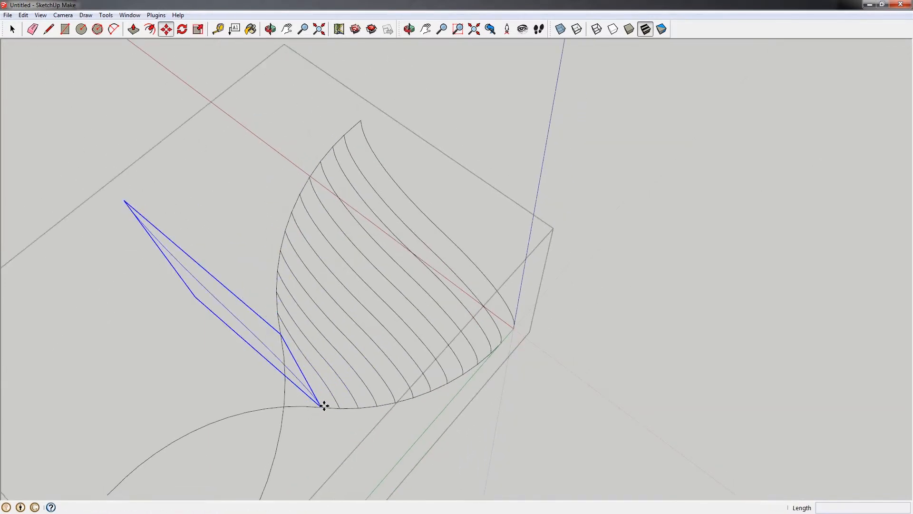
click(320, 404)
key(s)
drag(257, 309, 287, 340)
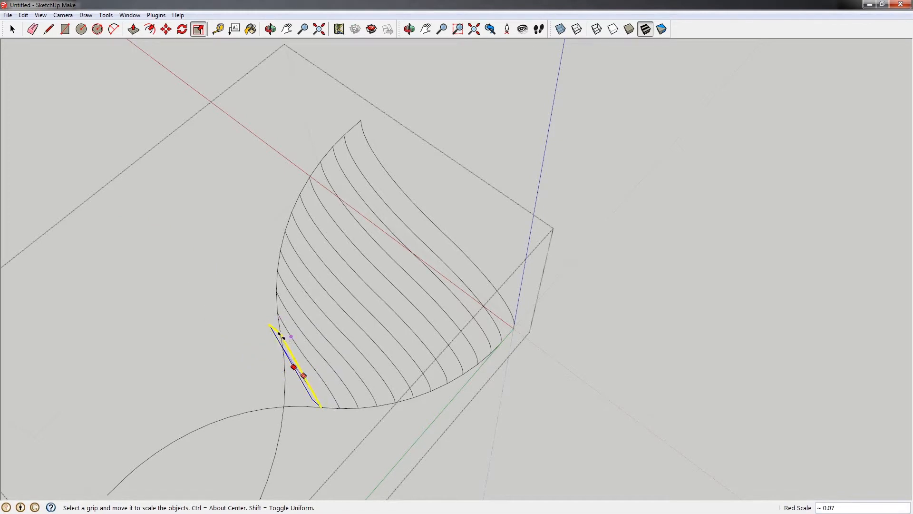
scroll(278, 334, up, 4)
click(292, 336)
- Replace the last rib with a straight vertical line joining the two long S-curves at their middle
middle_drag(292, 337, 463, 413)
key(k)
key(l)
click(448, 436)
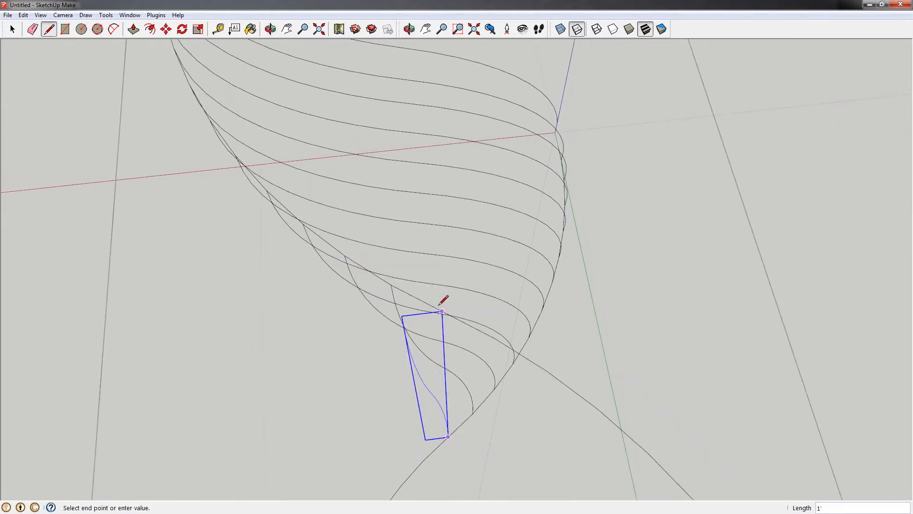
key(space)
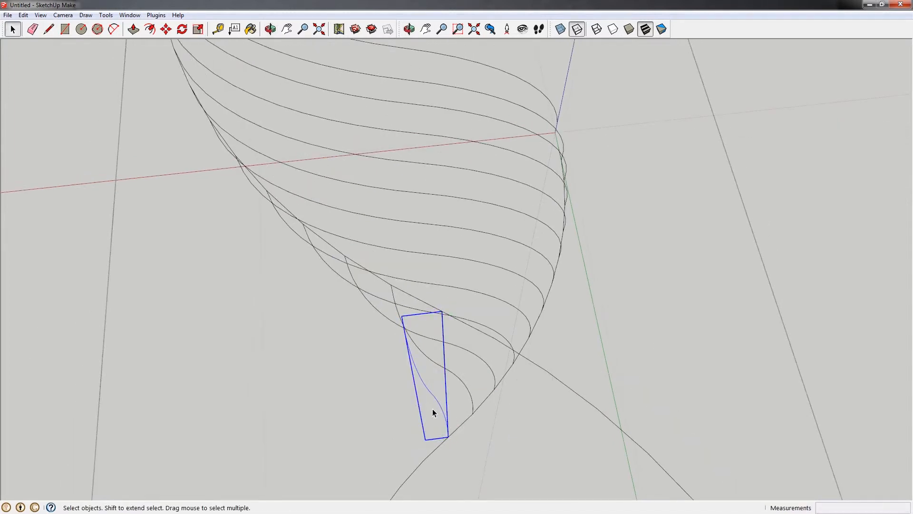
click(435, 399)
mouse_move(435, 398)
middle_down()
mouse_move(220, 371)
mouse_move(417, 402)
middle_up()
scroll(417, 402, down, 6)
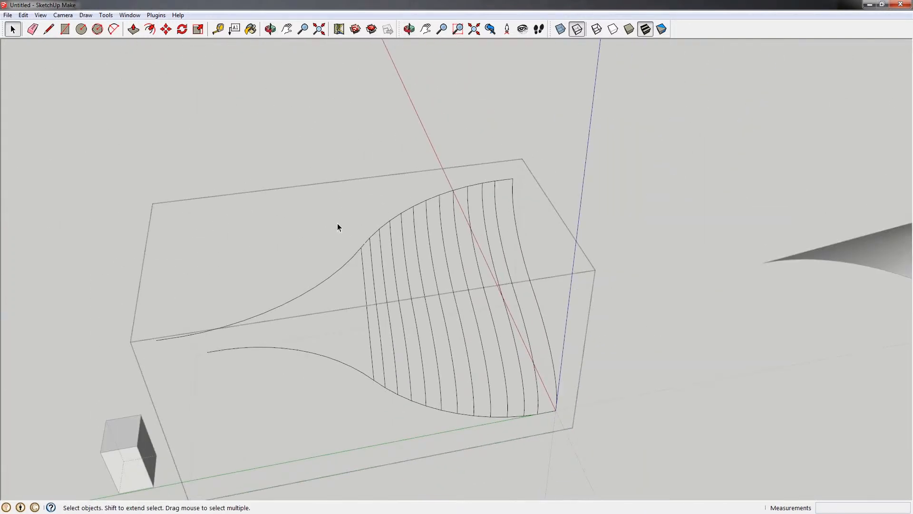
- Select all the ribs and paste a copy of them beside the free half of the long S-curves
drag(393, 133, 620, 401)
middle_drag(620, 402, 513, 197)
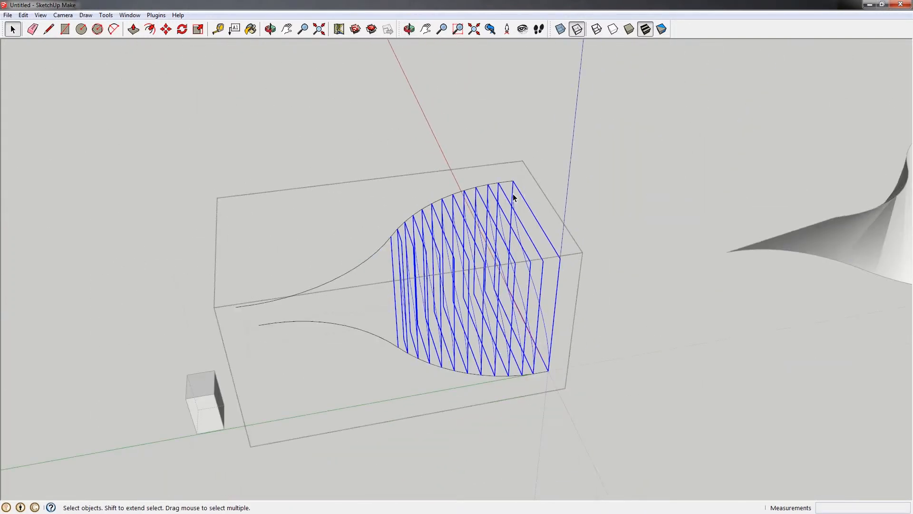
key(m)
click(549, 370)
key(ctrl)
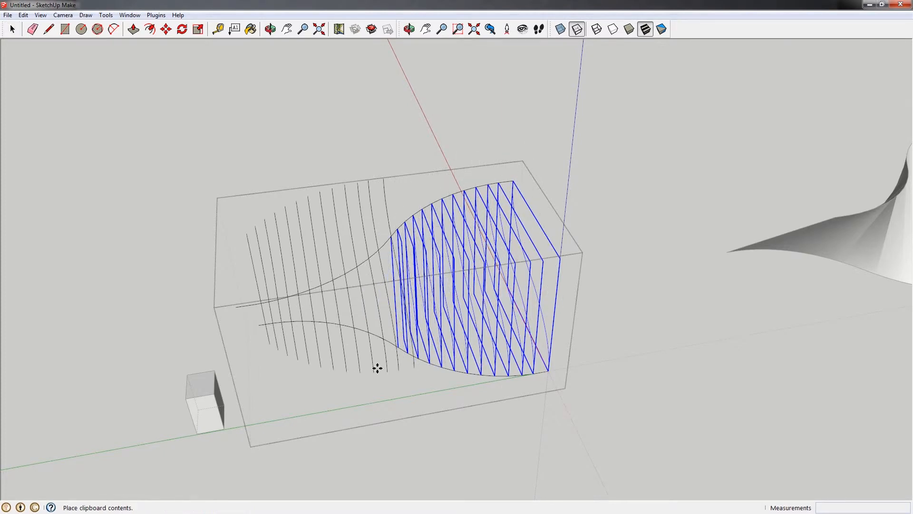
click(367, 371)
- Rotate the pasted ribs half a turn about the vertical axis and move them by a corner onto the upper S-curve's free end
key(q)
click(284, 383)
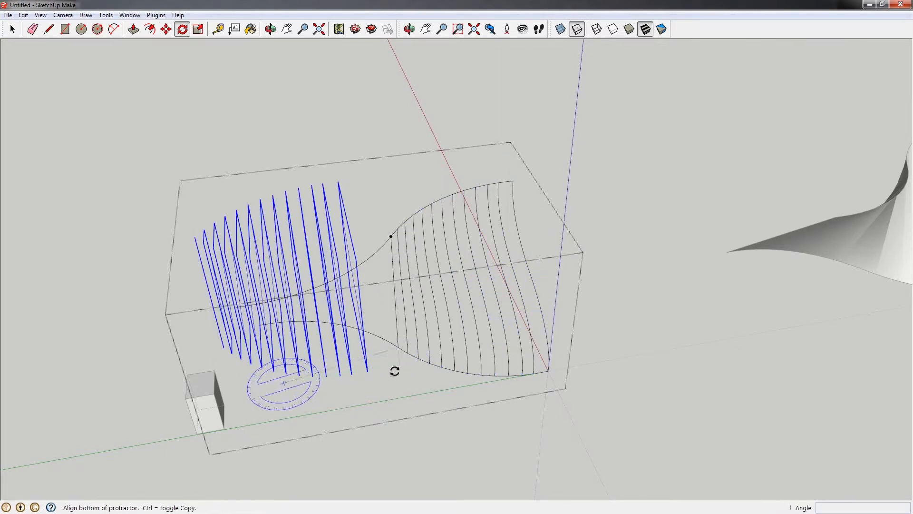
click(395, 371)
click(395, 437)
key(m)
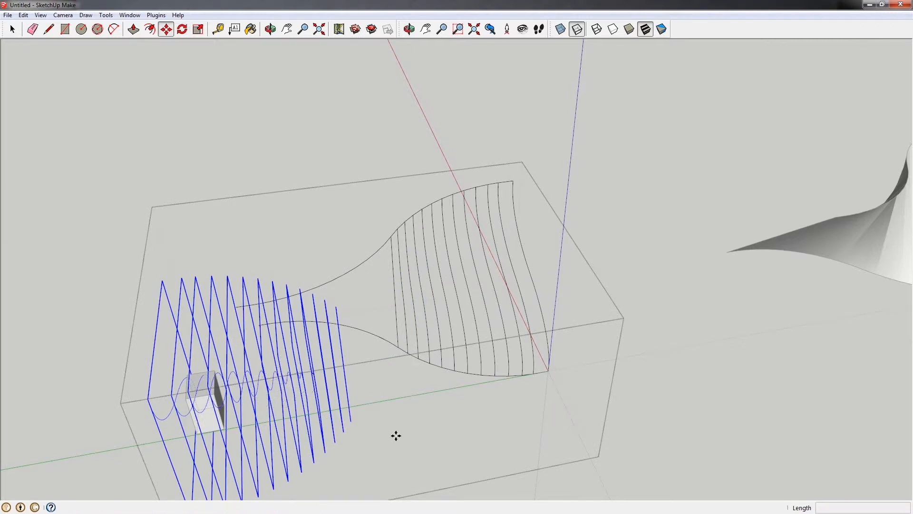
click(149, 398)
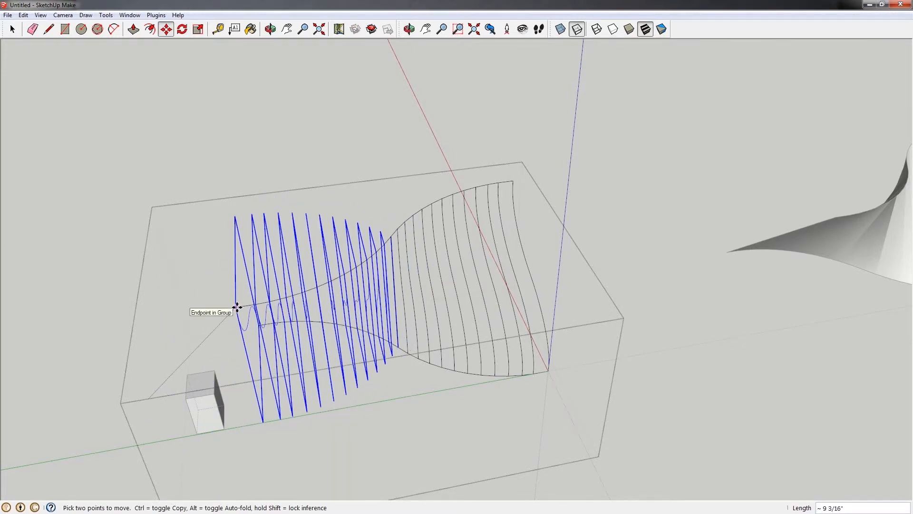
- Select all the ribs on both halves of the framework and explode them
middle_drag(215, 305, 375, 292)
middle_drag(445, 261, 218, 158)
key(space)
drag(217, 159, 664, 435)
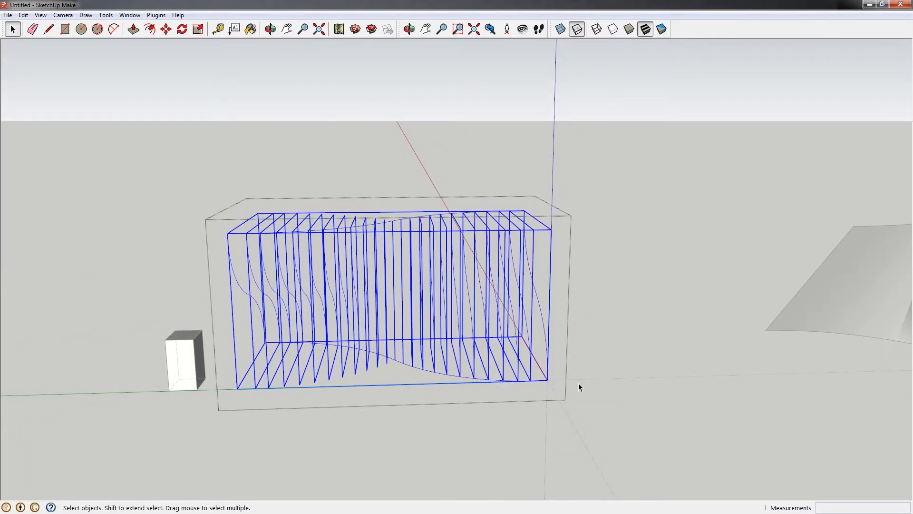
key(Delete)
right_click(553, 367)
click(221, 186)
key(ctrl+z)
right_click(541, 310)
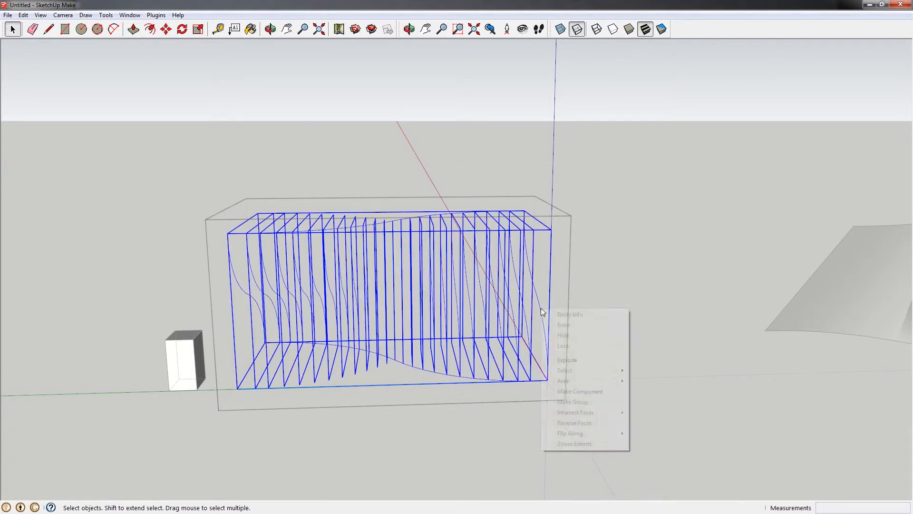
click(570, 363)
- Draw a horizontal line from the midpoint of the straight middle rib to the middle of the end S-curve at the origin
middle_drag(543, 316, 387, 283)
middle_drag(450, 163, 535, 213)
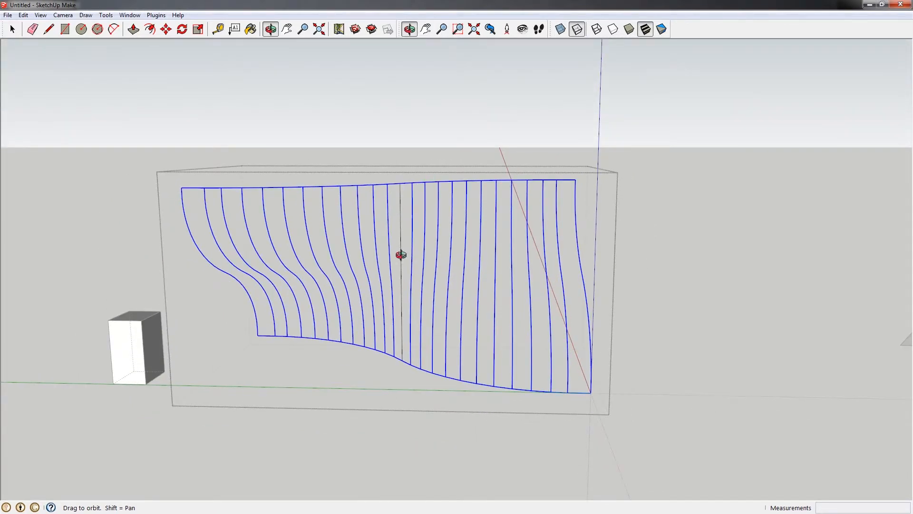
middle_drag(397, 266, 394, 220)
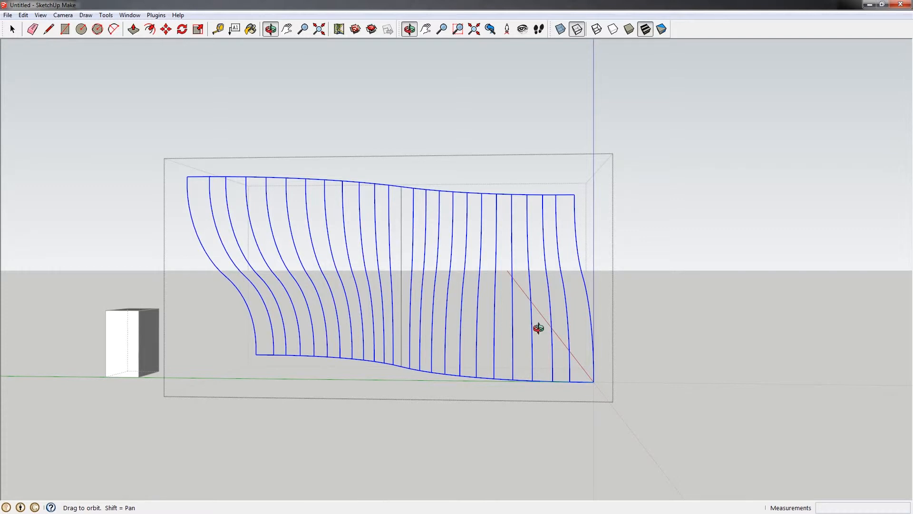
middle_drag(512, 283, 403, 282)
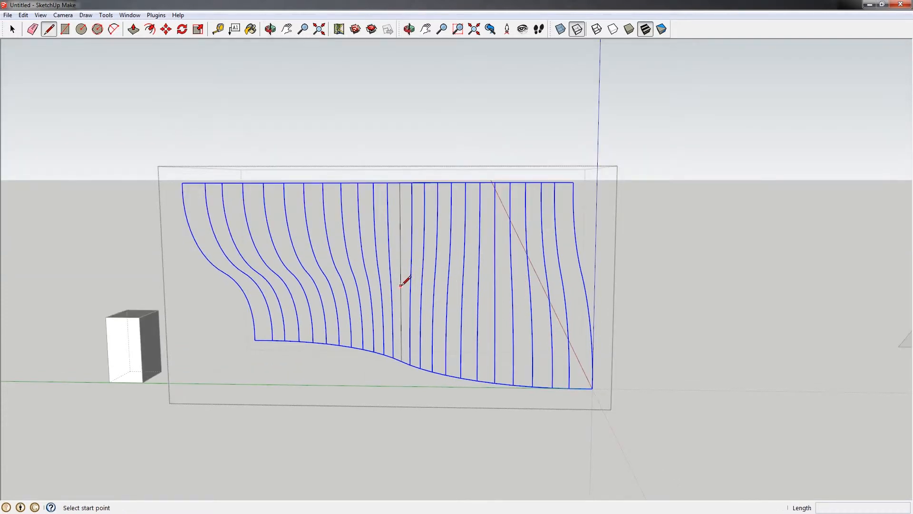
click(400, 273)
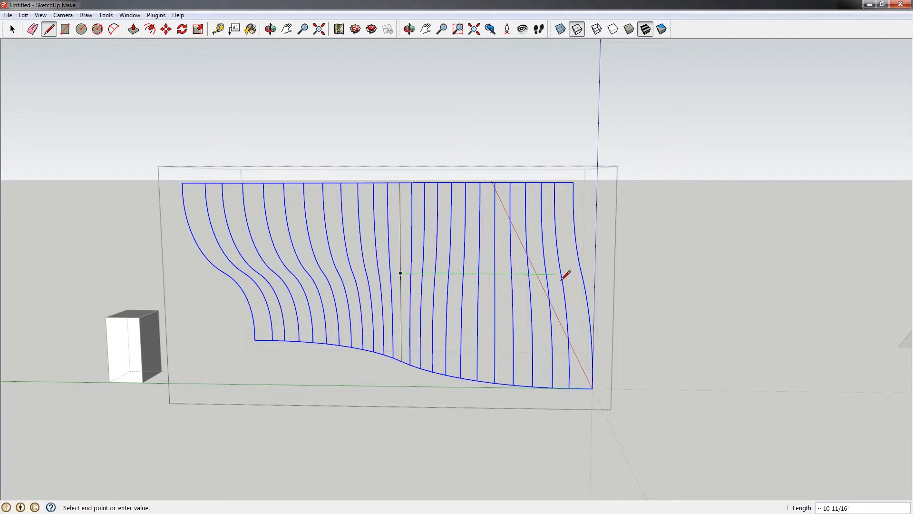
click(582, 275)
- Copy the upper quarter between the middle rib and the origin-side end curve, and paste it outside the curves group beyond the small box
key(o)
key(space)
drag(391, 165, 592, 278)
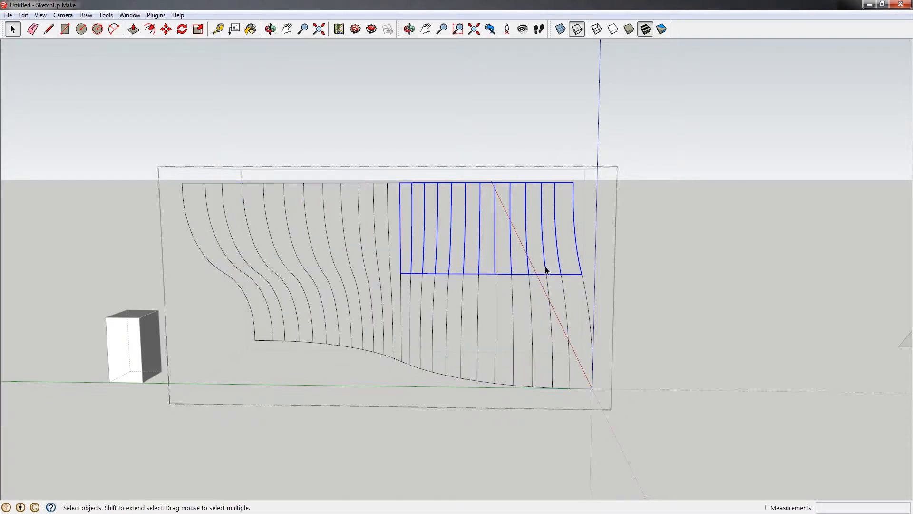
key(ctrl+v)
key(Escape)
key(Escape)
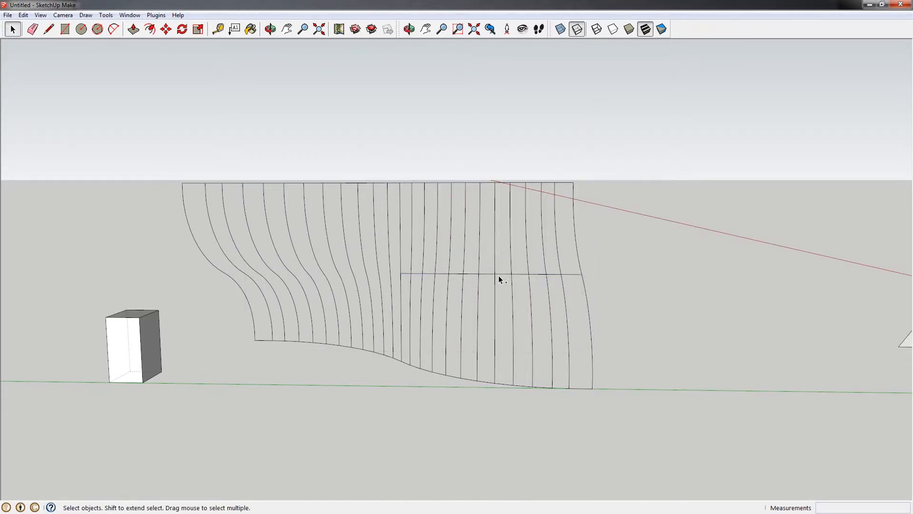
key(ctrl+v)
click(77, 341)
- Make the pasted quarter patch a component with the default settings
shift+middle_drag(77, 341, 326, 330)
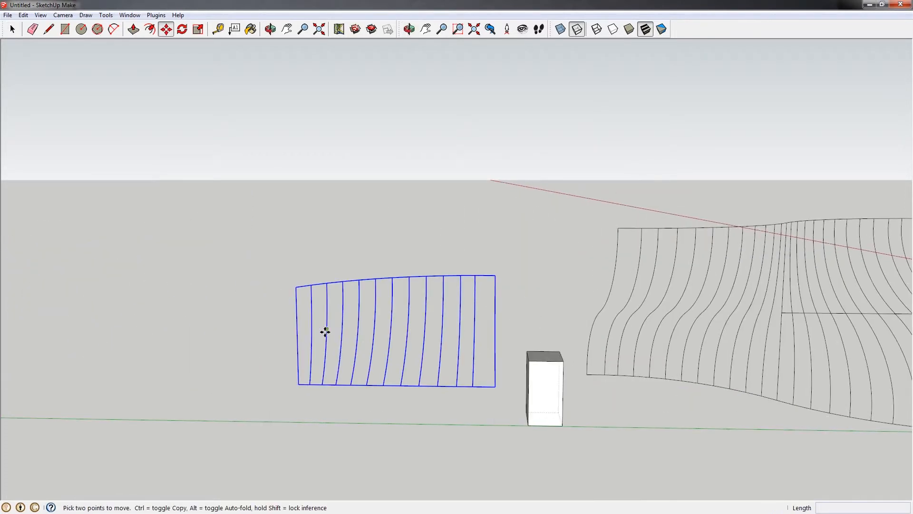
right_click(392, 326)
click(430, 397)
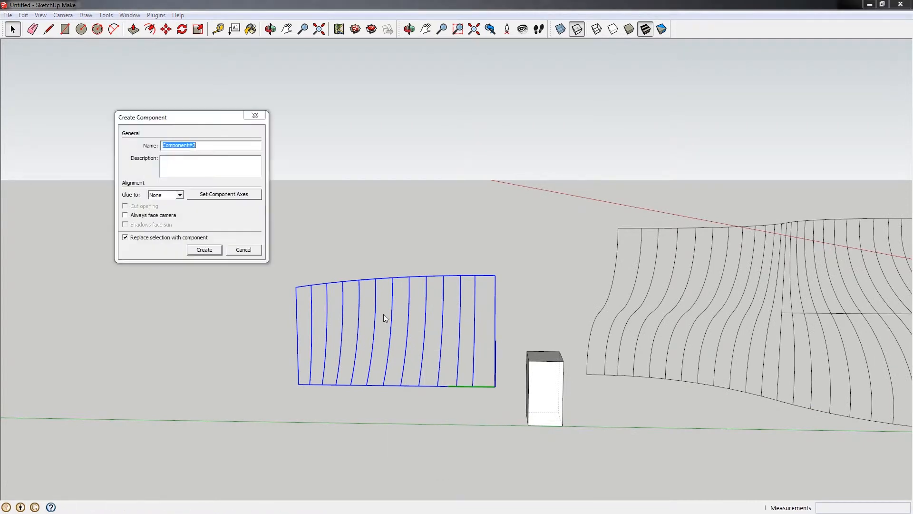
click(205, 249)
- Paste another copy of the quarter patch component beside the first one, on the side away from the small box
middle_drag(404, 306, 380, 351)
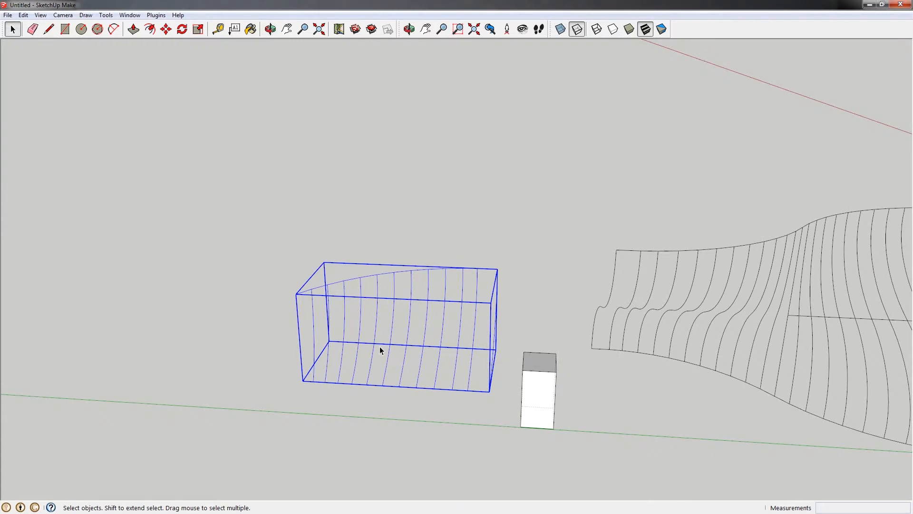
key(ctrl+v)
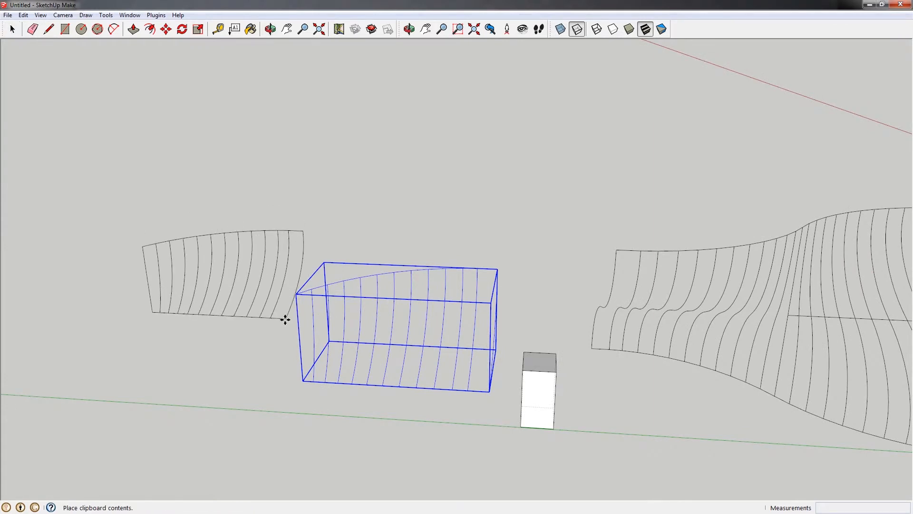
click(285, 325)
key(q)
click(531, 385)
click(623, 384)
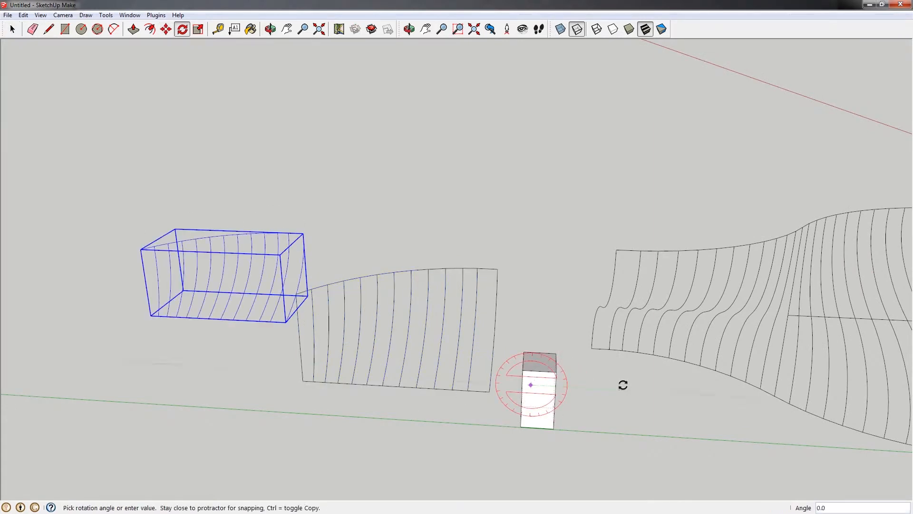
click(611, 415)
key(ctrl+z)
- Rotate the pasted patch copy 180 degrees about the green axis direction
middle_drag(288, 304, 685, 292)
scroll(590, 287, down, 2)
middle_drag(581, 319, 553, 287)
click(573, 302)
click(685, 301)
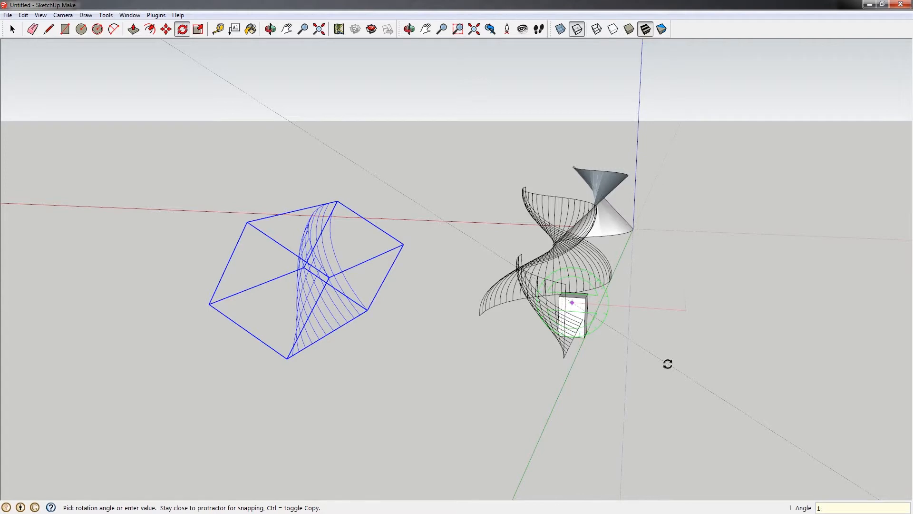
text(80)
key(Return)
- Move the rotated copy by its corner to join the first patch along that patch's straight lower edge
middle_drag(668, 364, 596, 369)
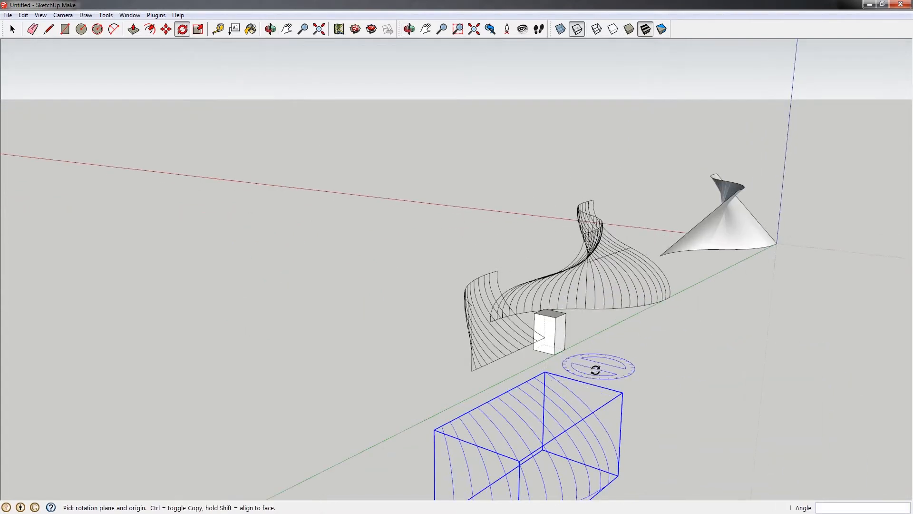
key(m)
click(462, 420)
scroll(464, 414, up, 3)
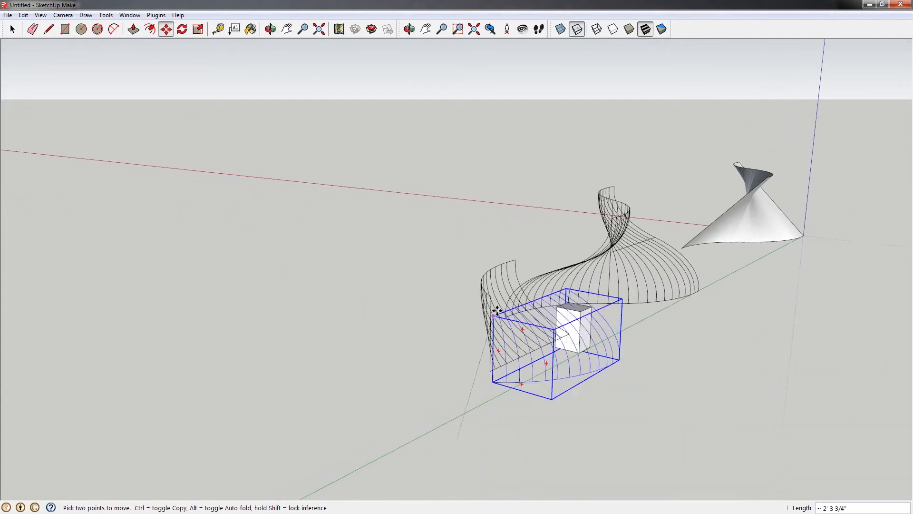
click(491, 370)
- Select both joined patches and place a copy of the pair on the side away from the small box
middle_drag(491, 370, 469, 337)
key(space)
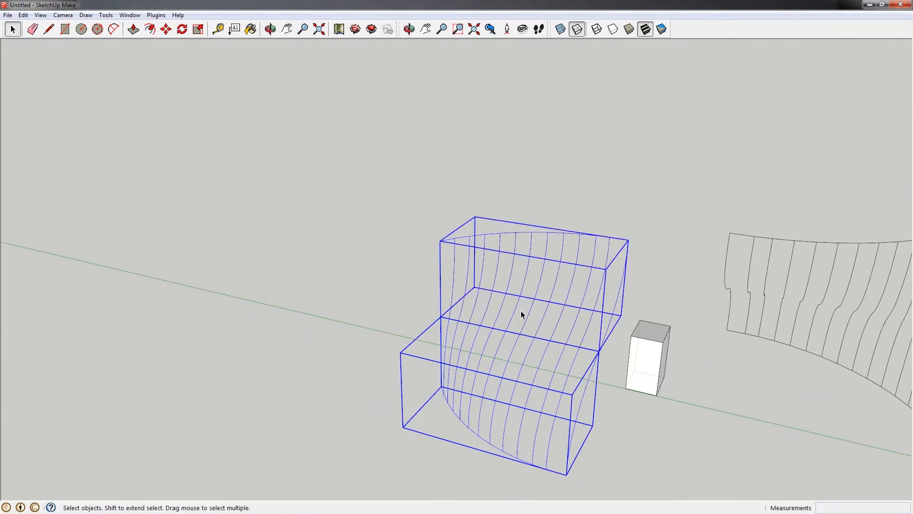
key(m)
click(516, 339)
key(ctrl)
click(366, 290)
key(s)
drag(397, 259, 348, 259)
- Rotate the copied pair of patches 180 degrees about the vertical axis
key(q)
click(248, 357)
click(403, 362)
text(1)
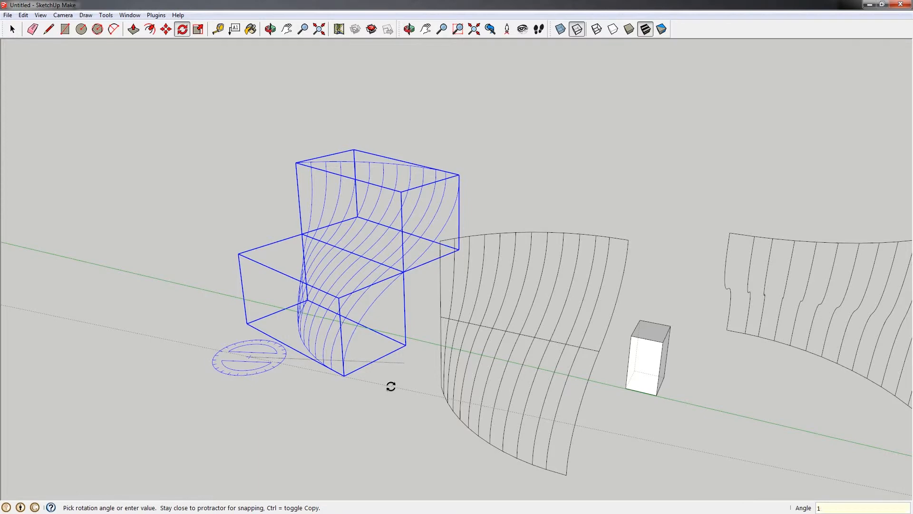
text(80)
key(Return)
- Move the rotated pair by its upper end corner onto the upper far corner of the original pair
key(m)
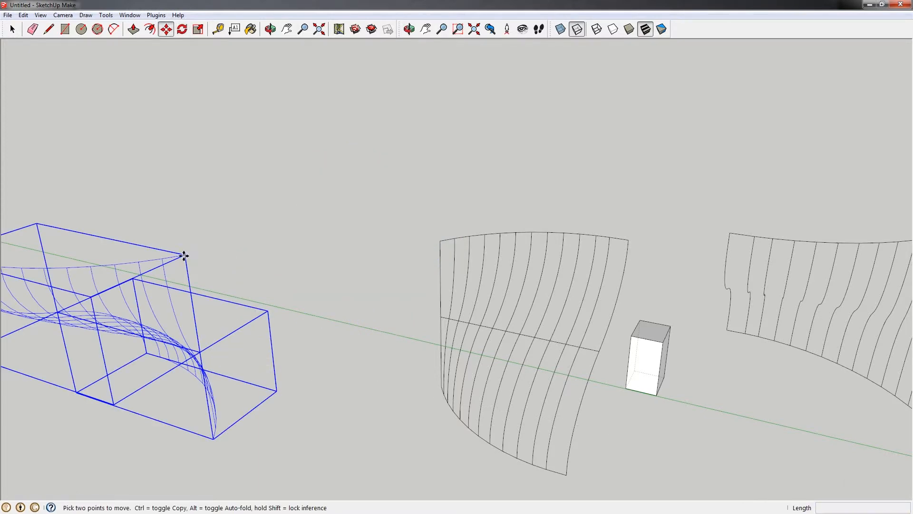
click(184, 256)
click(436, 242)
- Open the upper patch component and connect the first rib points above the straight middle line, starting from the axes corner and adding diagonals
middle_drag(436, 243, 501, 383)
scroll(504, 369, up, 4)
scroll(529, 363, up, 2)
key(l)
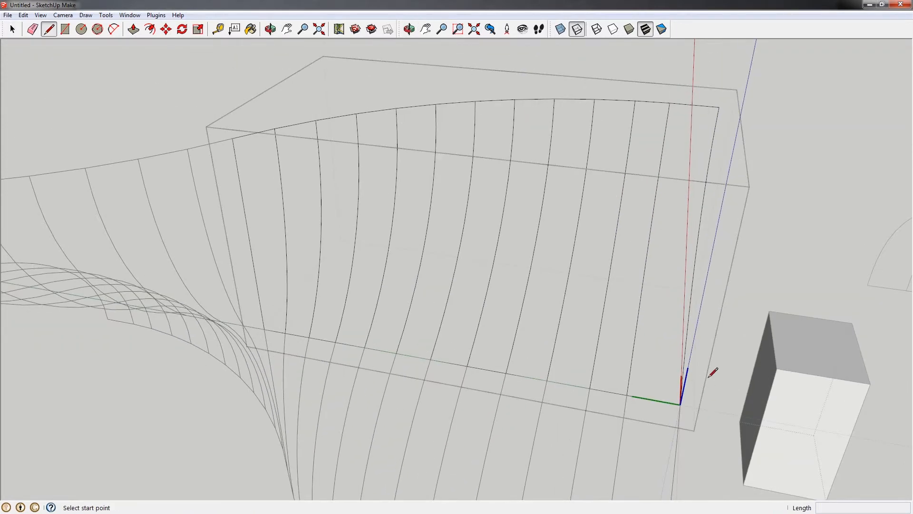
click(684, 370)
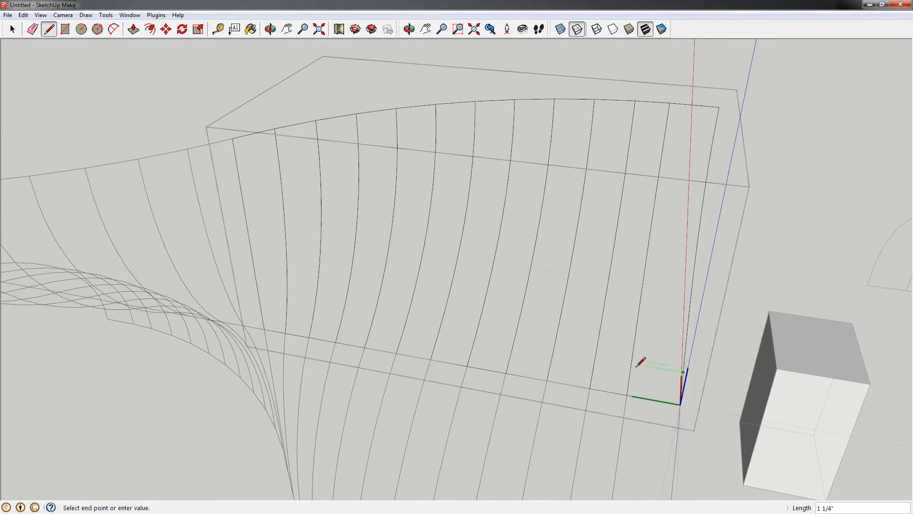
click(634, 357)
middle_drag(638, 351, 588, 373)
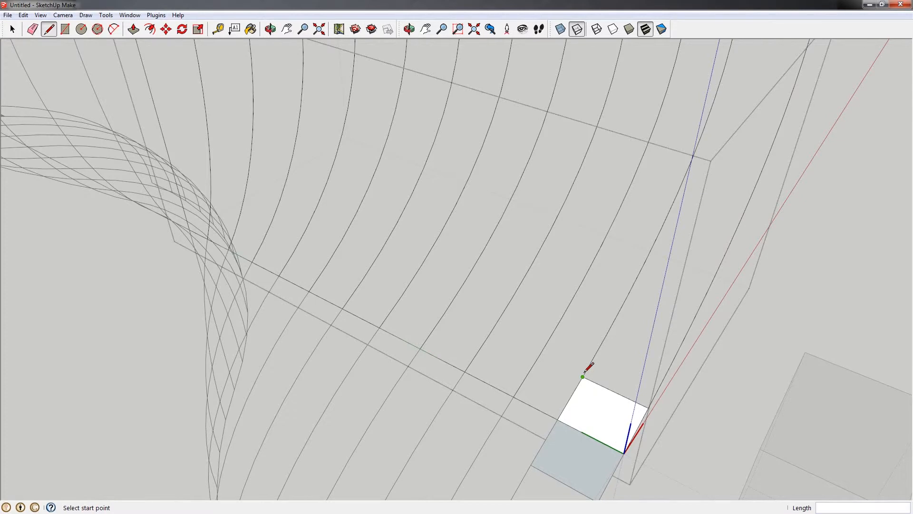
click(539, 356)
click(539, 356)
middle_drag(539, 356, 555, 401)
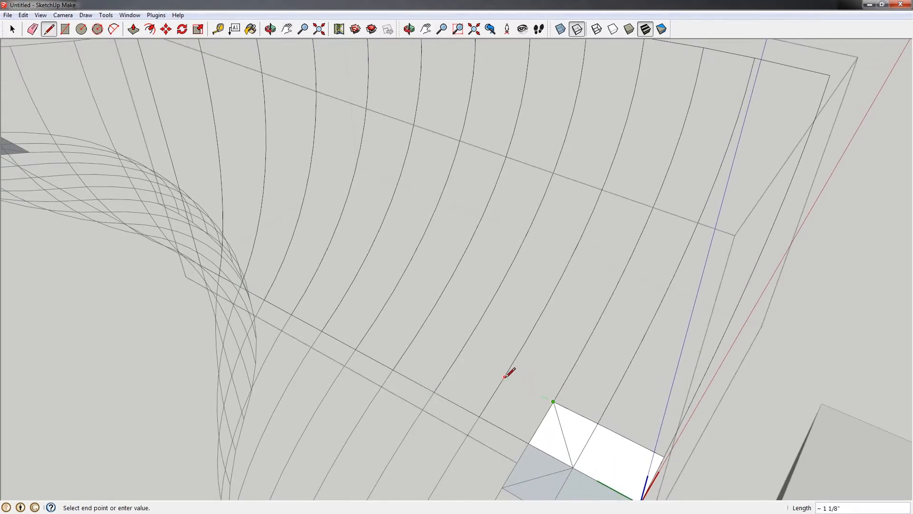
- Continue the triangulated strip along the middle line across the remaining ribs to the patch's far edge
scroll(554, 398, up, 3)
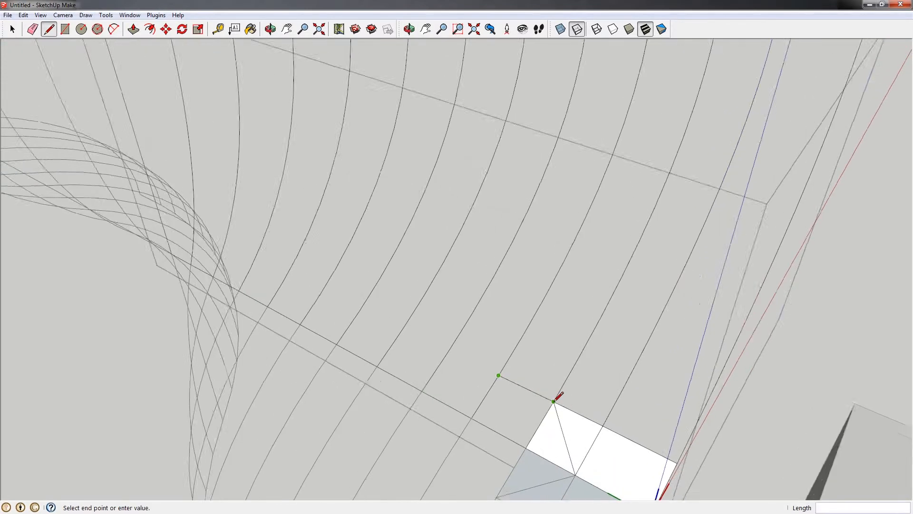
click(480, 365)
middle_drag(480, 365, 495, 429)
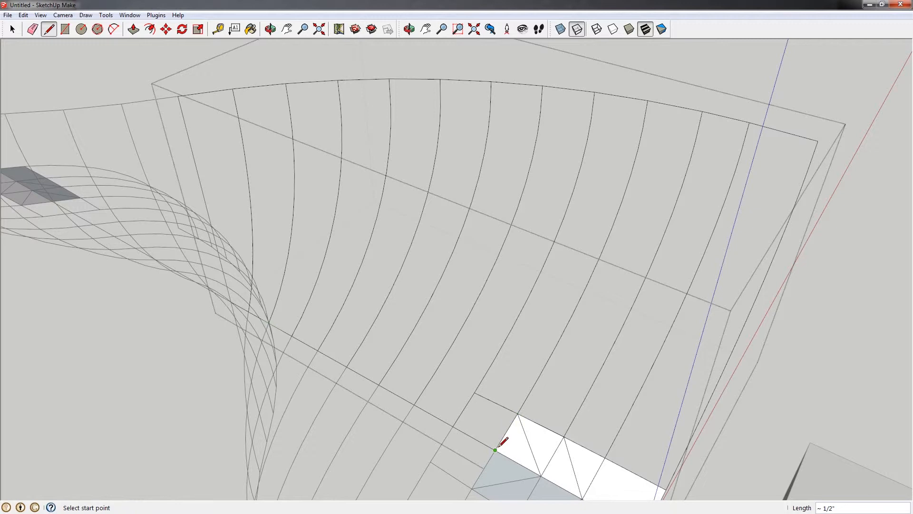
click(474, 392)
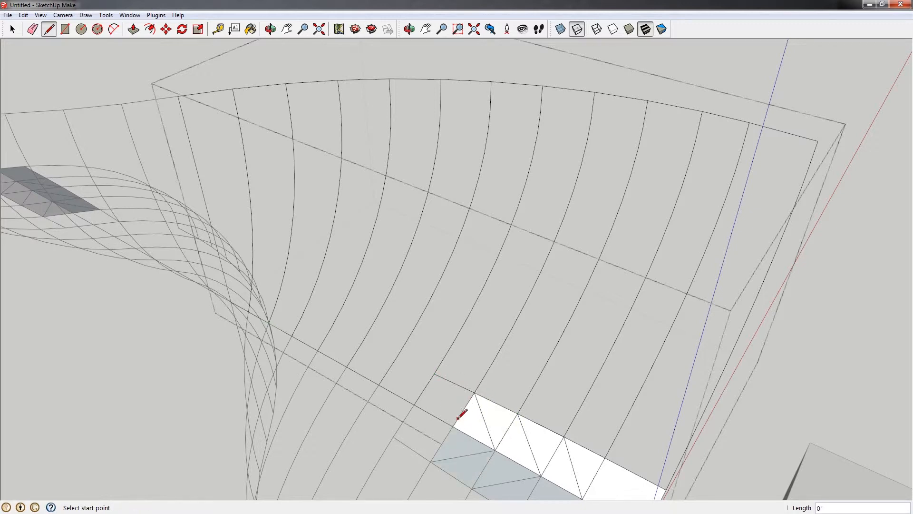
click(435, 372)
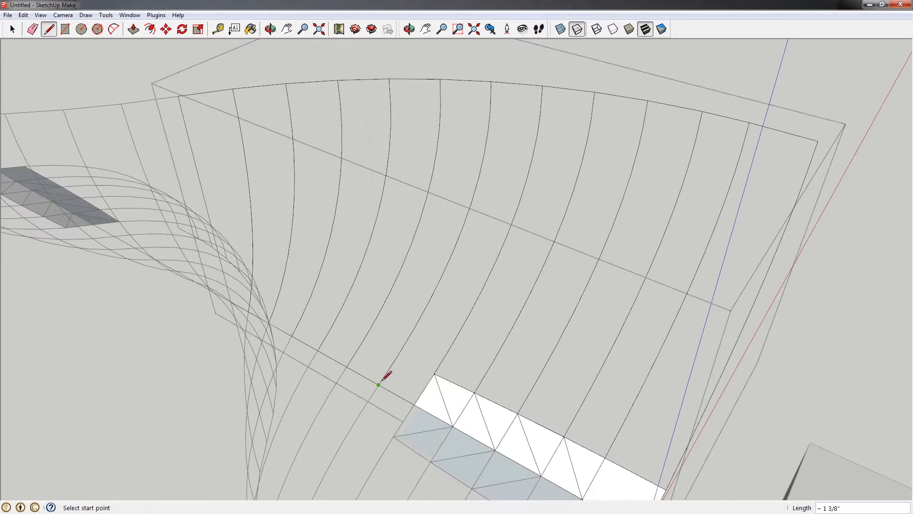
click(396, 357)
click(378, 385)
click(364, 341)
click(330, 329)
click(331, 328)
- Draw a second row of connecting lines through the rib points, from the far edge to the end curve above the axes corner
shift+middle_drag(329, 327, 425, 347)
click(396, 337)
mouse_move(373, 320)
shift+middle_down()
mouse_move(453, 353)
mouse_move(405, 340)
mouse_move(449, 333)
shift+middle_up()
click(505, 336)
click(538, 337)
click(574, 338)
shift+middle_drag(610, 331, 534, 304)
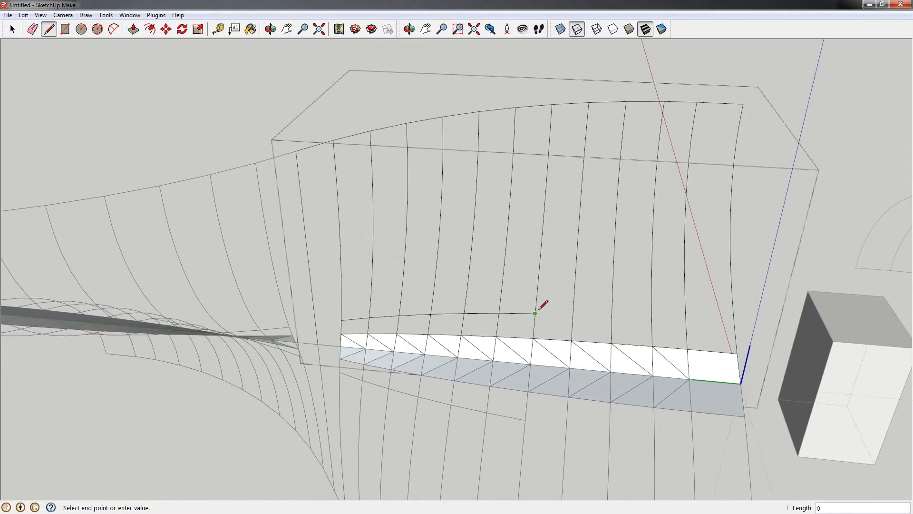
click(537, 313)
click(574, 316)
scroll(612, 317, up, 2)
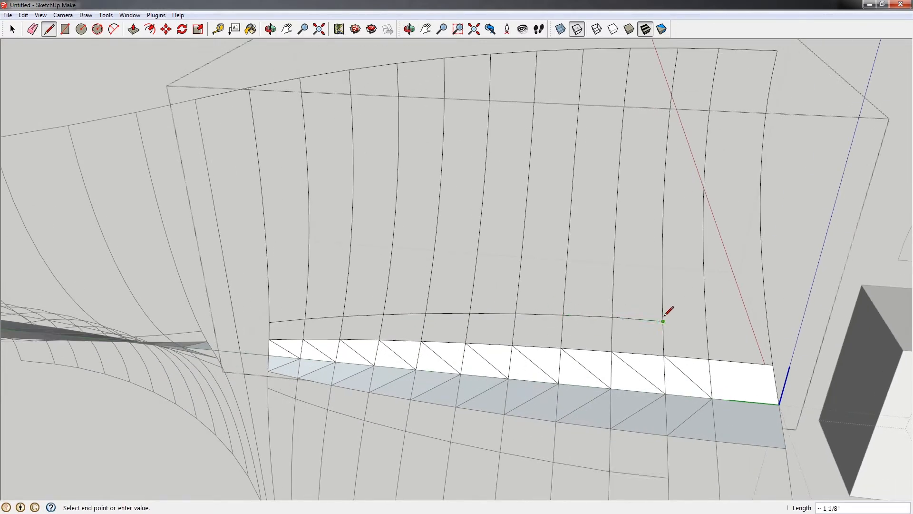
click(706, 323)
click(768, 328)
- Connect the matching points of the end curve and its neighbouring rib with short lines, working up towards the top edge
click(764, 293)
click(704, 289)
click(762, 261)
click(704, 257)
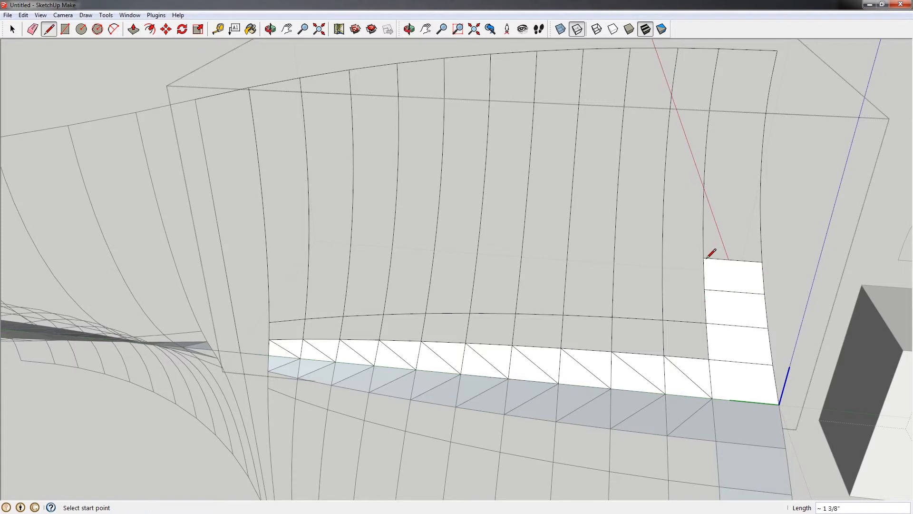
shift+middle_drag(707, 256, 711, 299)
click(765, 268)
click(756, 217)
click(758, 191)
click(701, 191)
click(703, 167)
click(762, 168)
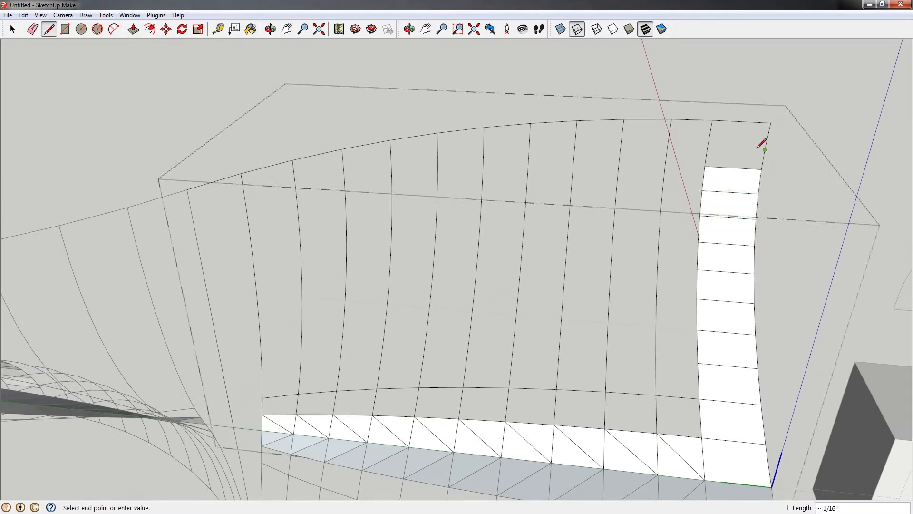
- Connect the first rib points below the top edge, from the end curve across all ribs to the far edge
click(764, 149)
click(707, 147)
click(667, 146)
click(621, 145)
scroll(621, 146, down, 1)
click(588, 157)
click(551, 160)
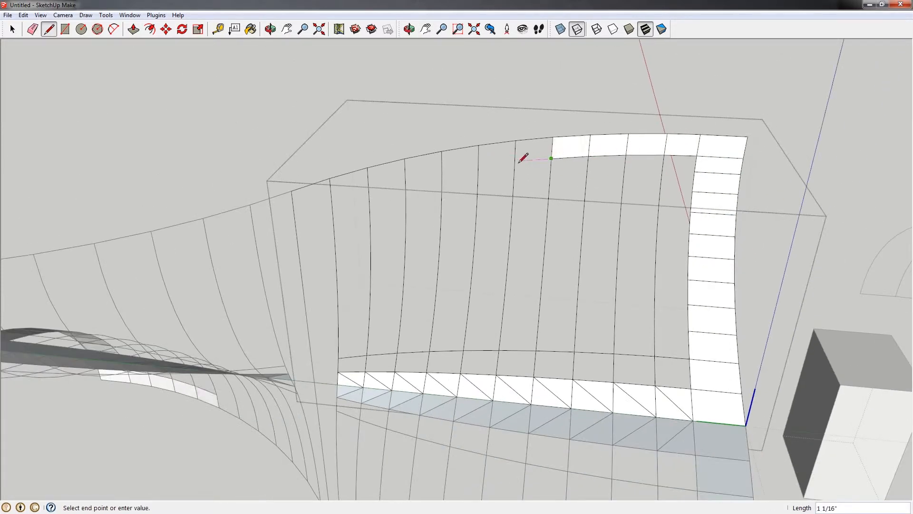
click(513, 163)
click(477, 167)
click(442, 174)
click(405, 182)
click(367, 193)
click(330, 202)
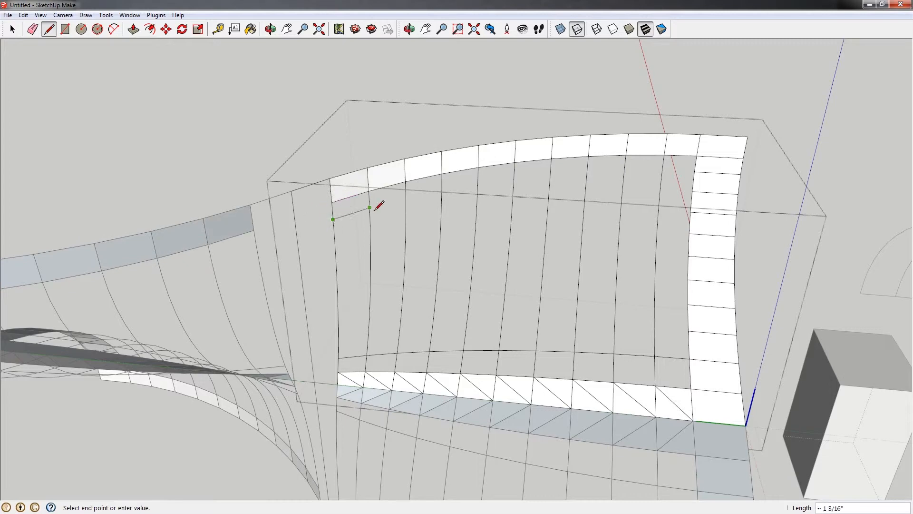
- Draw the second and third rows of connecting lines below the top edge through the rib points
key(Escape)
scroll(696, 171, up, 6)
click(693, 173)
click(616, 172)
scroll(614, 173, down, 2)
click(671, 210)
click(610, 208)
scroll(610, 208, down, 3)
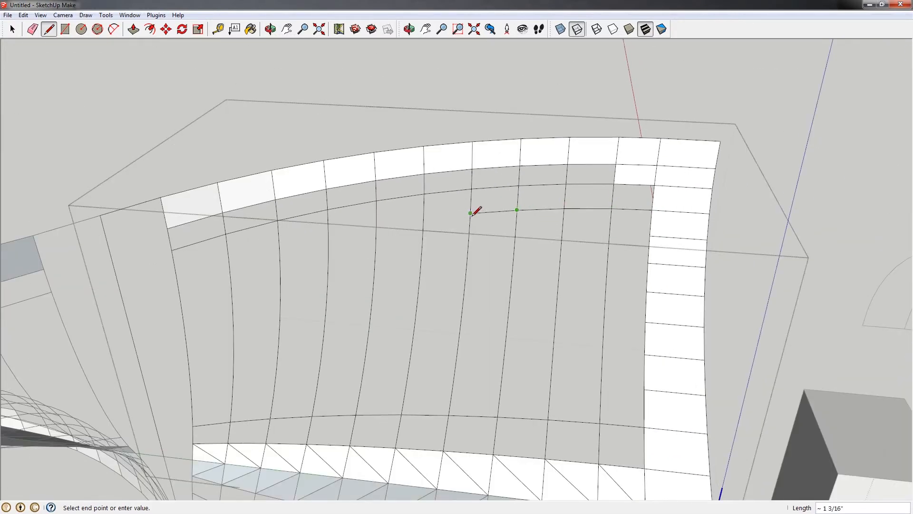
click(471, 212)
scroll(442, 228, down, 1)
- Draw the fourth row of connecting lines below the top edge, from the far edge to the filled end strip
click(387, 262)
click(426, 252)
click(463, 244)
click(502, 239)
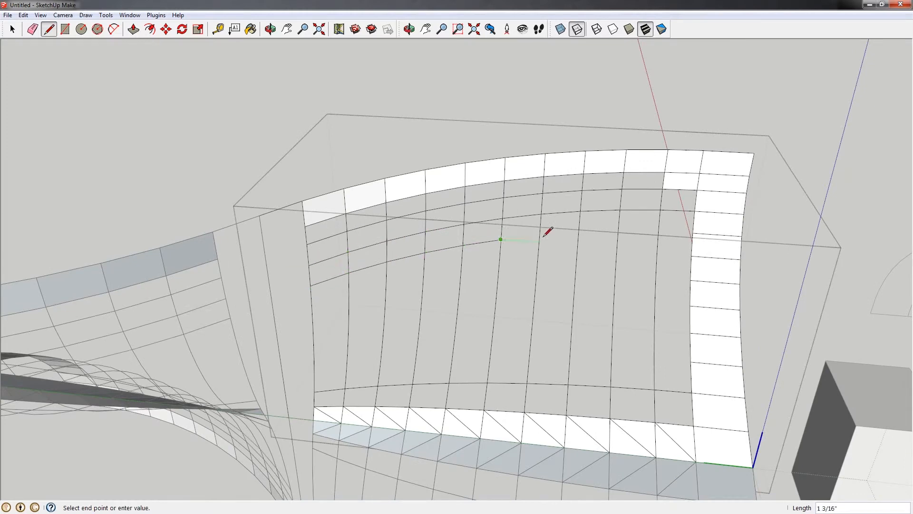
click(541, 235)
click(579, 232)
middle_drag(580, 231, 607, 225)
click(609, 224)
- Draw the fifth row of connecting lines from the filled end strip back to the far edge
click(655, 263)
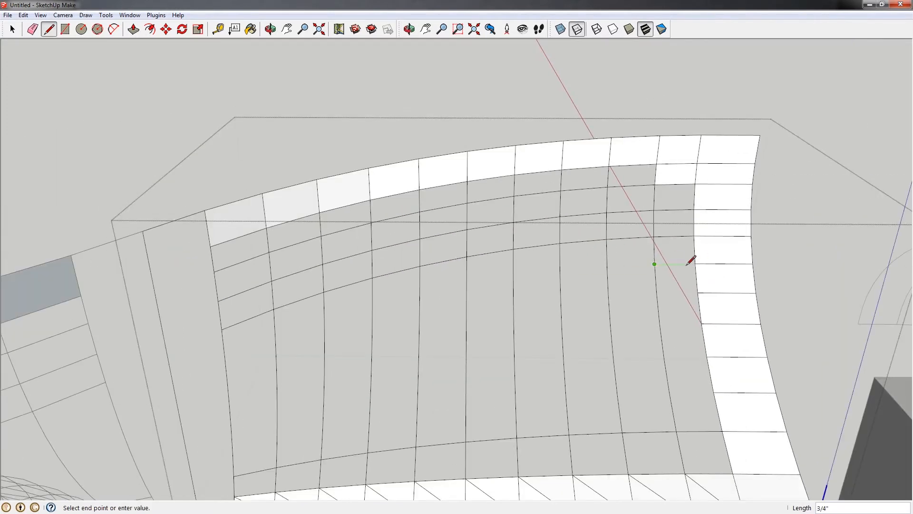
click(608, 265)
click(560, 270)
click(512, 278)
middle_drag(512, 279, 463, 284)
click(454, 287)
click(251, 303)
click(202, 312)
- Draw the sixth row of connecting lines from the far edge across the ribs to the filled end strip
click(204, 334)
click(499, 316)
click(550, 319)
middle_drag(551, 318, 613, 294)
click(561, 294)
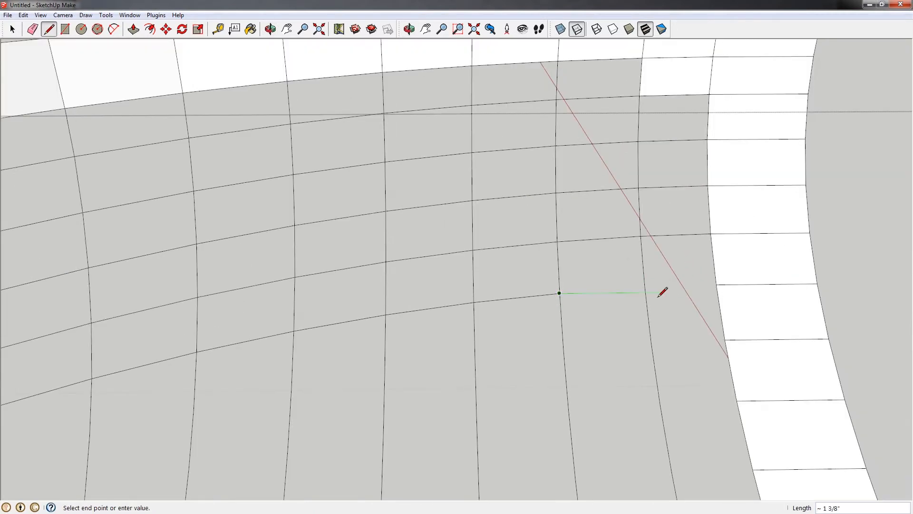
click(646, 287)
scroll(646, 287, down, 2)
click(700, 284)
- Fill in the remaining rows of connecting lines down to the row above the triangulated strip
click(705, 327)
scroll(648, 322, down, 5)
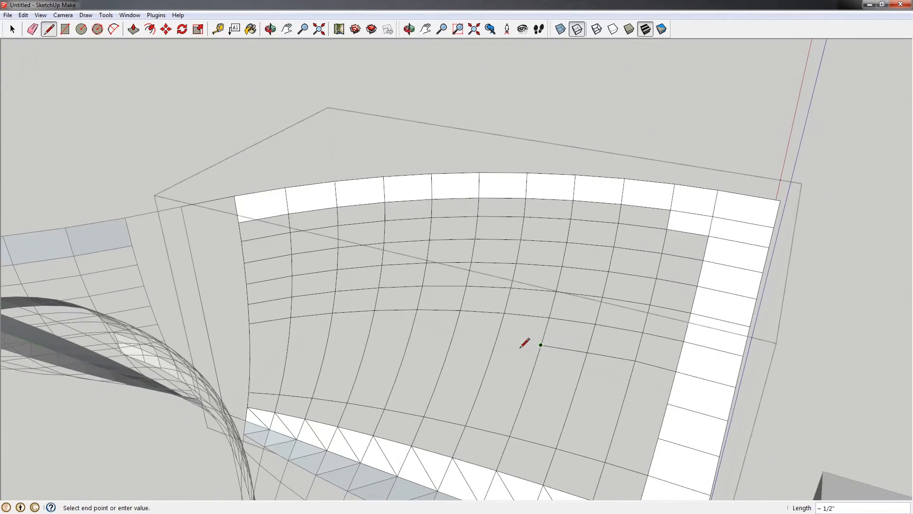
click(295, 354)
click(403, 358)
middle_drag(539, 373, 566, 368)
click(607, 374)
click(553, 402)
click(417, 373)
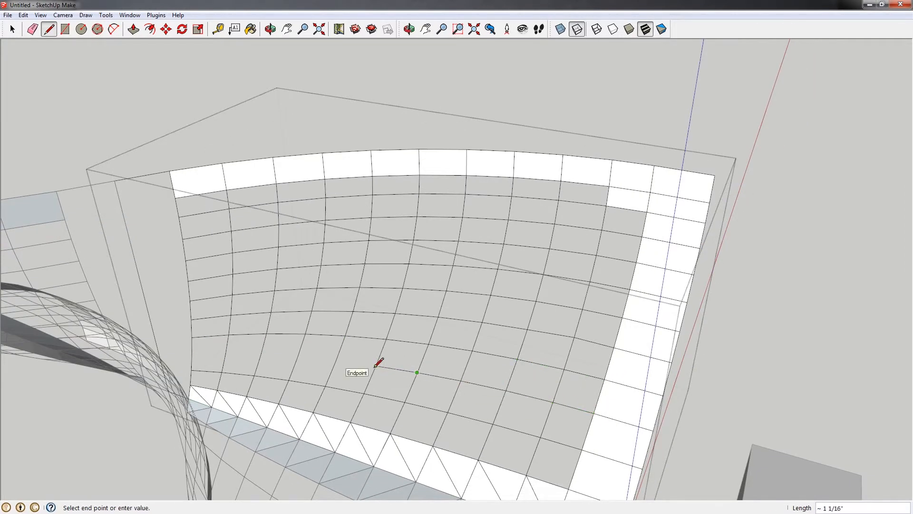
click(261, 355)
click(193, 353)
- Draw a chain of diagonals through the grid cells from near the axes corner to the opposite upper corner
shift+middle_drag(568, 482, 564, 418)
click(566, 422)
click(537, 373)
click(435, 257)
middle_drag(400, 228, 438, 209)
click(416, 226)
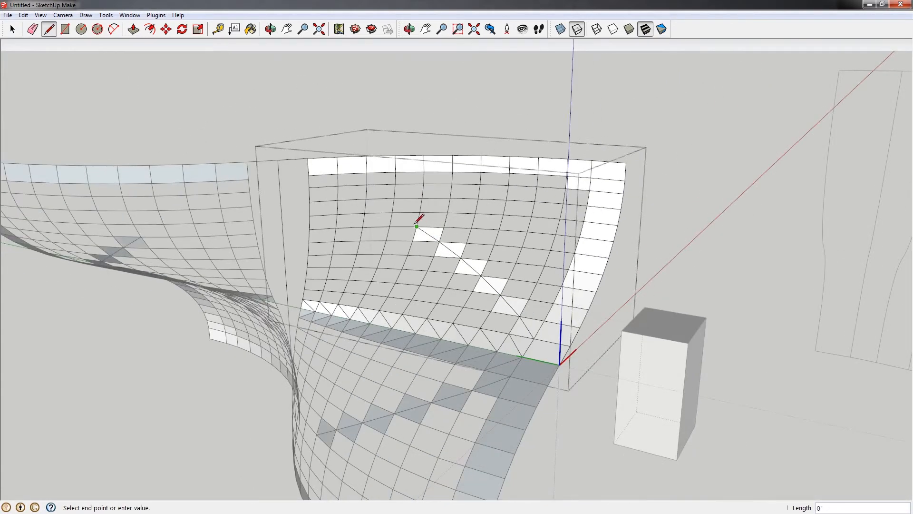
click(393, 213)
click(367, 198)
click(309, 175)
- Draw a second chain of diagonals beside the first, from the filled upper strip down toward the axes corner
click(338, 174)
click(420, 212)
click(445, 227)
click(509, 278)
click(529, 298)
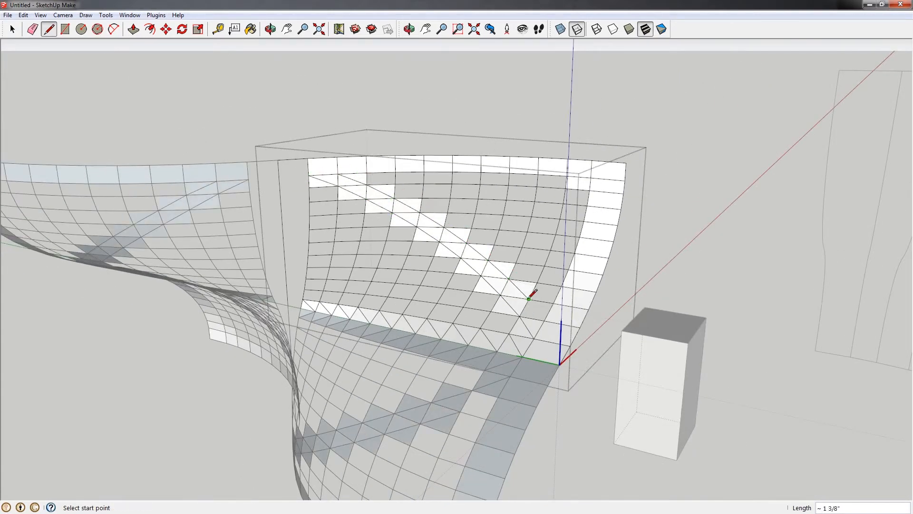
- Complete the missing connecting row from the filled end strip across the last two cells to the second diagonal chain
scroll(535, 259, up, 5)
click(582, 279)
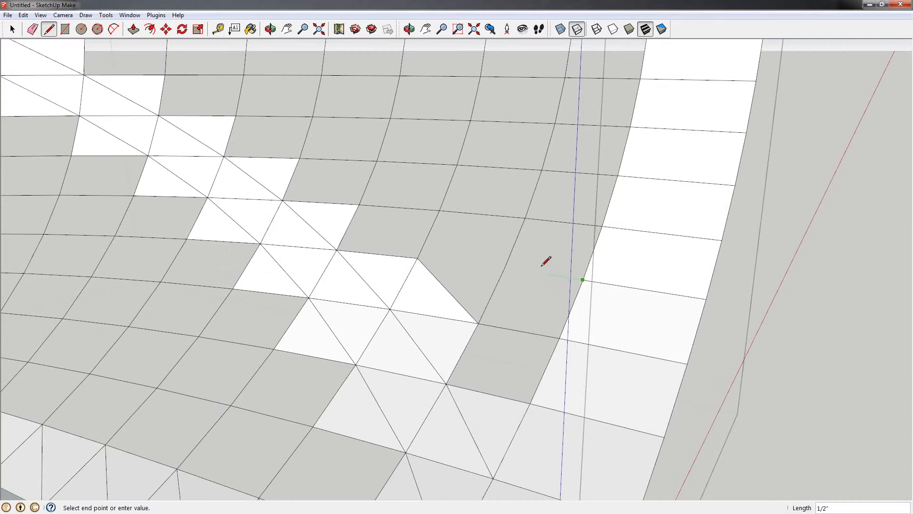
click(503, 270)
click(417, 258)
- Draw the third chain of diagonals from the end strip back up toward the upper strip
scroll(463, 293, down, 5)
click(445, 286)
click(422, 265)
click(397, 245)
click(310, 196)
- Continue the fourth diagonal chain down to the end strip and draw the fifth one back up to the upper strip
click(373, 210)
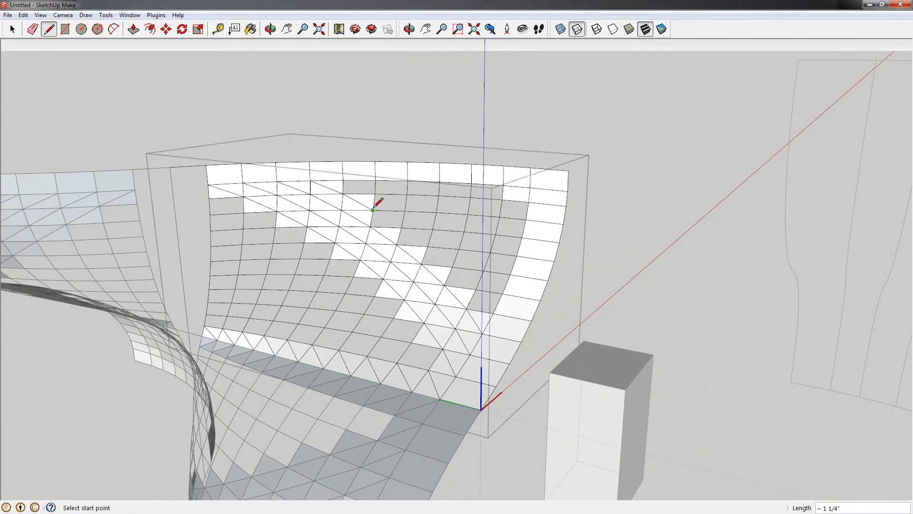
click(373, 210)
click(426, 246)
click(476, 289)
click(493, 313)
click(460, 249)
click(405, 211)
click(343, 181)
- Draw the next two diagonal chains between the upper strip and the filled end strip, down and back up
click(375, 180)
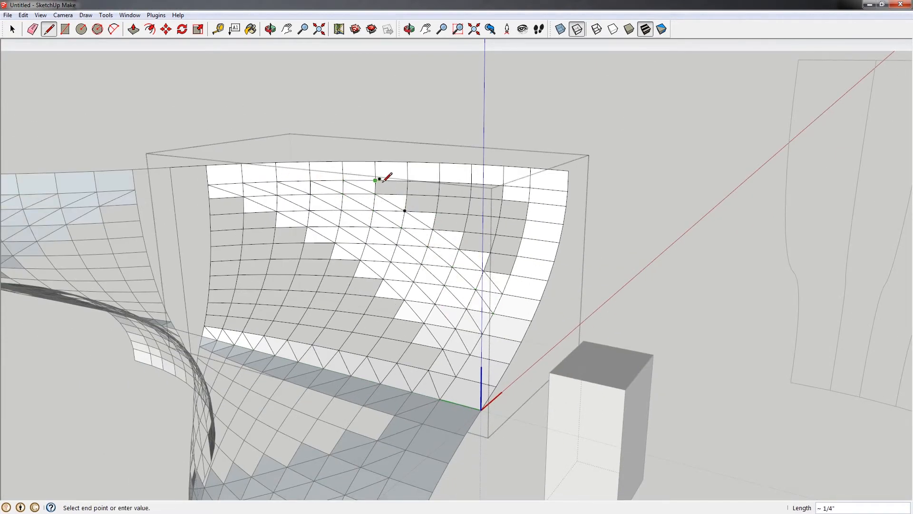
click(406, 195)
click(463, 232)
click(510, 275)
click(517, 256)
click(408, 181)
- Fill the cells left in the corner between the upper strip and the end strip with short diagonals
click(439, 182)
click(522, 237)
click(525, 220)
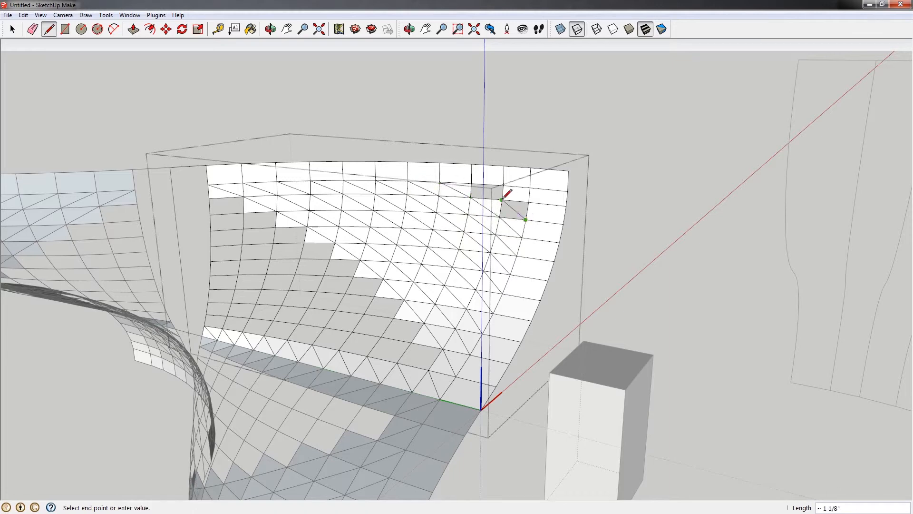
click(503, 200)
click(472, 183)
- Draw the first diagonal chain on the unfilled lower side, from the grid's far edge down to the triangulated strip
shift+middle_drag(228, 209, 307, 194)
click(286, 183)
click(350, 213)
click(405, 244)
click(451, 281)
click(494, 325)
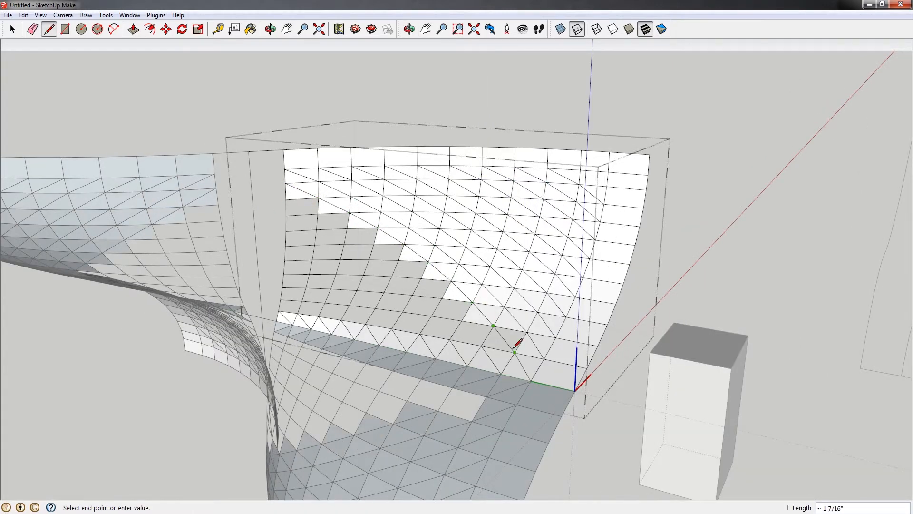
click(514, 352)
- Draw the second lower-side diagonal chain from the triangulated strip back up to the grid's far edge
click(482, 346)
click(441, 298)
click(399, 260)
click(348, 229)
click(286, 200)
- Draw the third lower-side diagonal chain from the far edge down to the triangulated strip
click(286, 216)
click(344, 244)
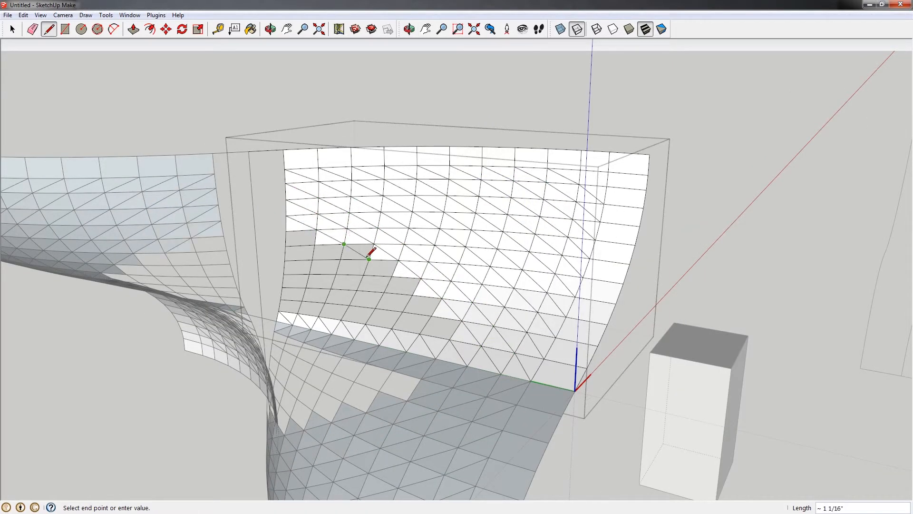
click(369, 260)
click(412, 295)
click(432, 315)
click(449, 339)
- Draw the fourth lower-side diagonal chain from the triangulated strip up to the far edge
click(421, 335)
click(385, 292)
click(364, 276)
click(314, 245)
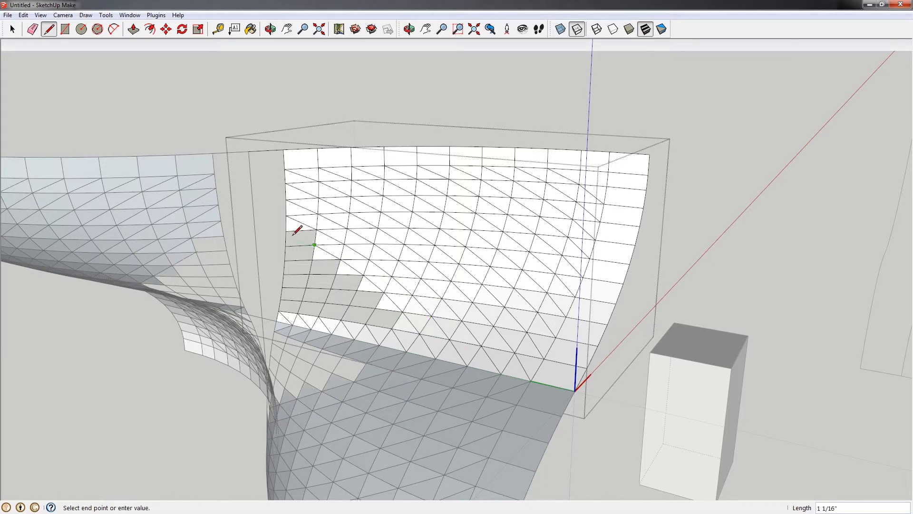
click(286, 231)
- Draw the fifth and sixth lower-side diagonal chains, down to the triangulated strip and back up to the far edge
click(286, 247)
click(336, 275)
click(377, 309)
click(392, 328)
click(349, 306)
click(309, 275)
click(286, 261)
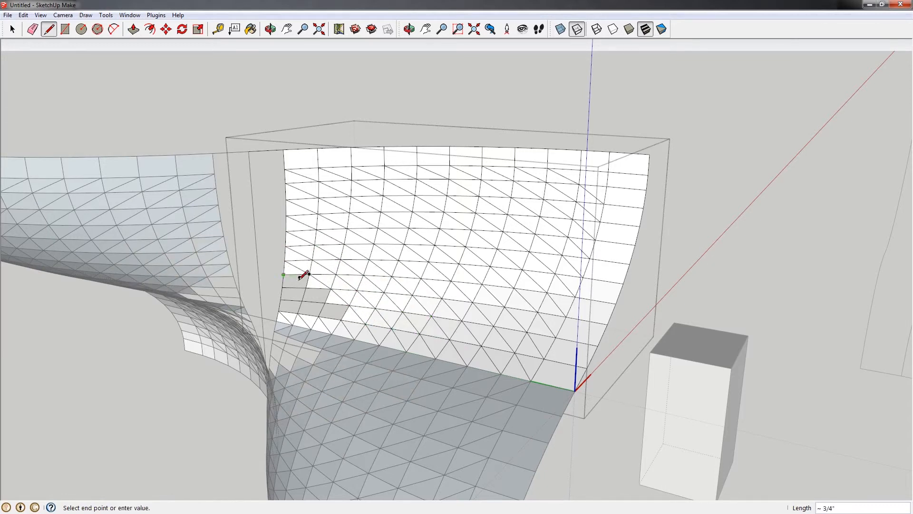
- Fill the last open cells in the grid's lower far corner with short diagonals
click(283, 275)
click(342, 319)
click(321, 318)
click(282, 287)
click(281, 300)
click(298, 314)
middle_drag(298, 314, 409, 329)
shift+middle_drag(410, 329, 294, 346)
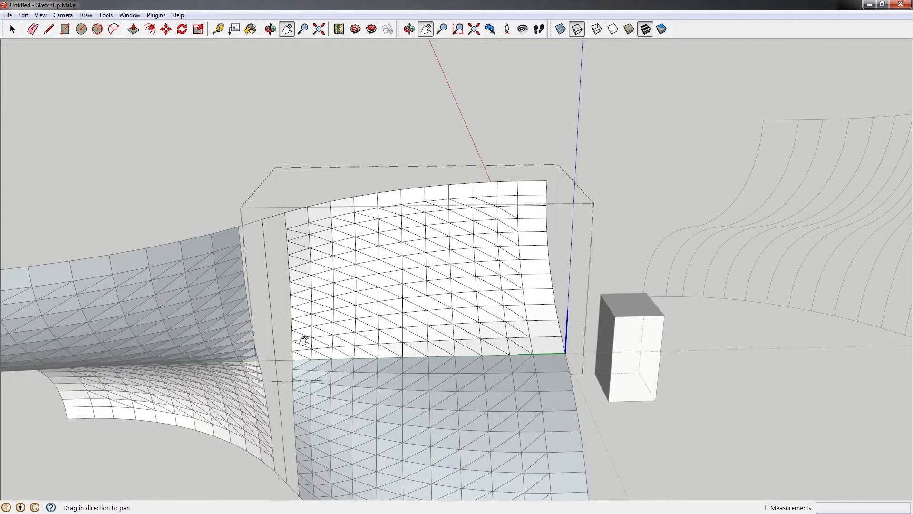
- Divide the straight vertical edge beside the triangulated grid into equal segments
key(space)
scroll(189, 349, up, 3)
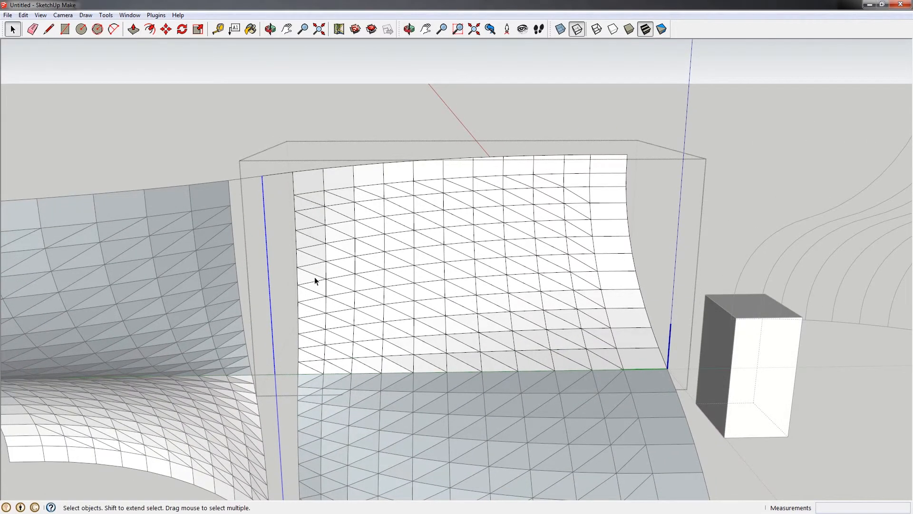
middle_drag(285, 319, 274, 245)
right_click(261, 250)
click(258, 235)
right_click(258, 236)
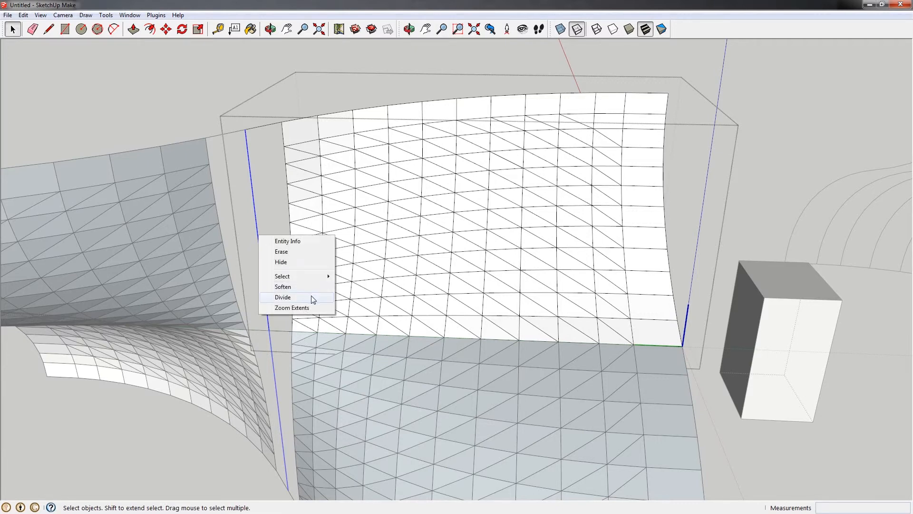
click(290, 297)
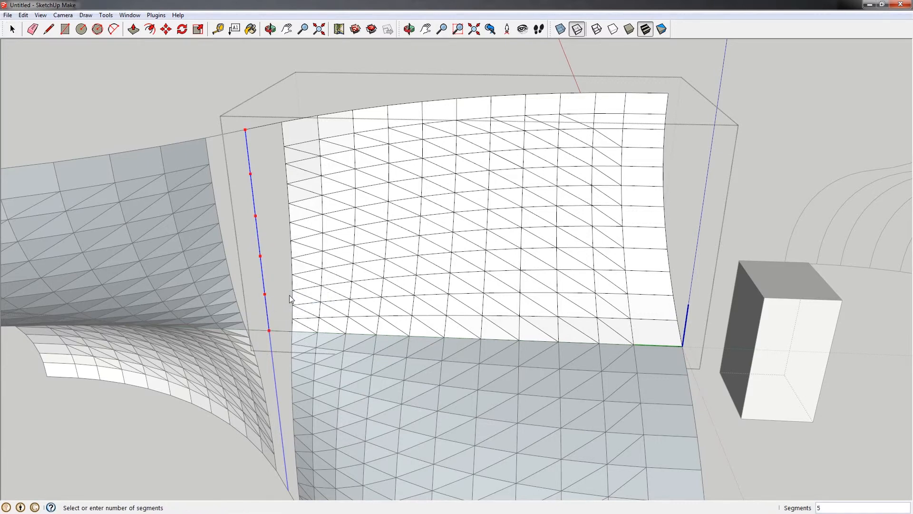
click(280, 309)
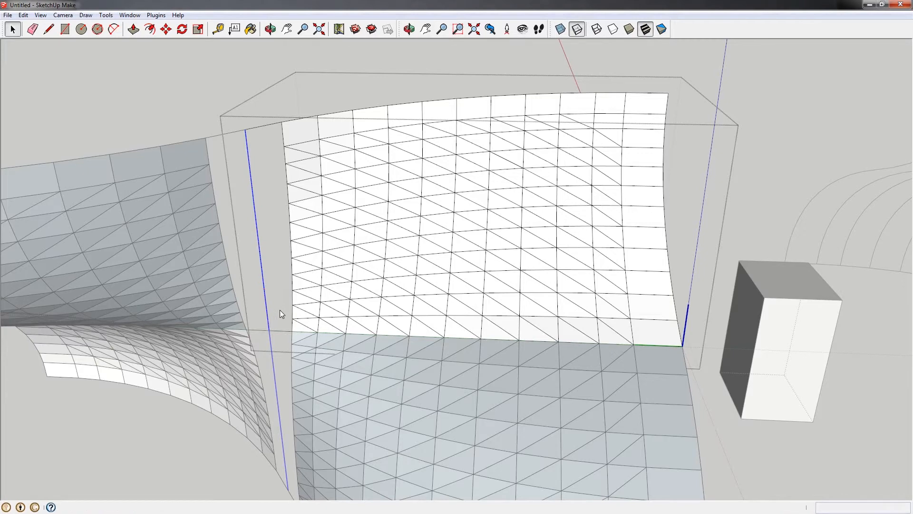
middle_drag(273, 292, 363, 319)
scroll(310, 273, up, 4)
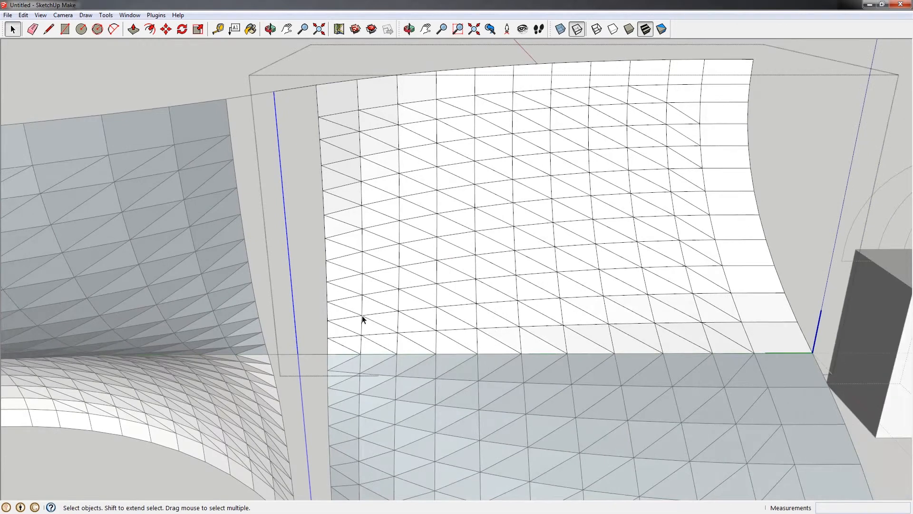
middle_drag(334, 227, 337, 240)
right_click(269, 117)
click(292, 178)
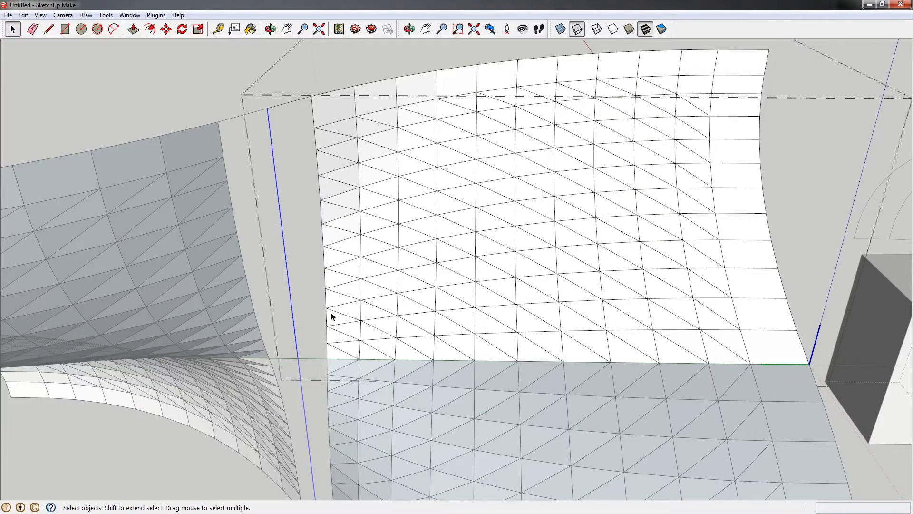
- Draw the lowest connecting lines across the open gap from the grid's edge to the divided vertical edge
key(l)
click(327, 343)
scroll(325, 344, up, 3)
middle_drag(314, 340, 296, 314)
click(293, 297)
scroll(292, 300, down, 3)
scroll(318, 300, up, 3)
click(322, 294)
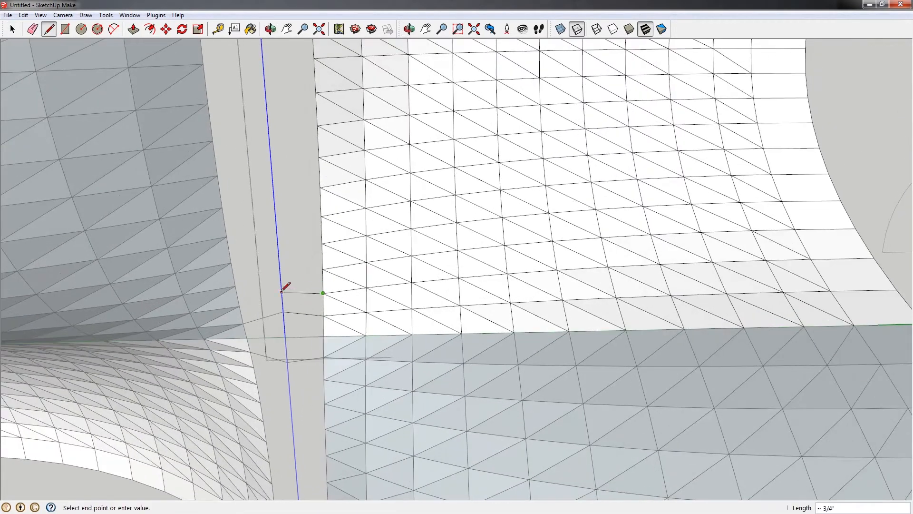
click(278, 233)
- Connect the middle rows of the grid's edge to the matching division points on the vertical edge
middle_drag(291, 242, 310, 290)
click(342, 284)
click(294, 275)
click(341, 255)
click(292, 244)
middle_drag(333, 423, 343, 393)
- Connect the upper rows of the grid's edge to the remaining division points on the vertical edge
click(357, 299)
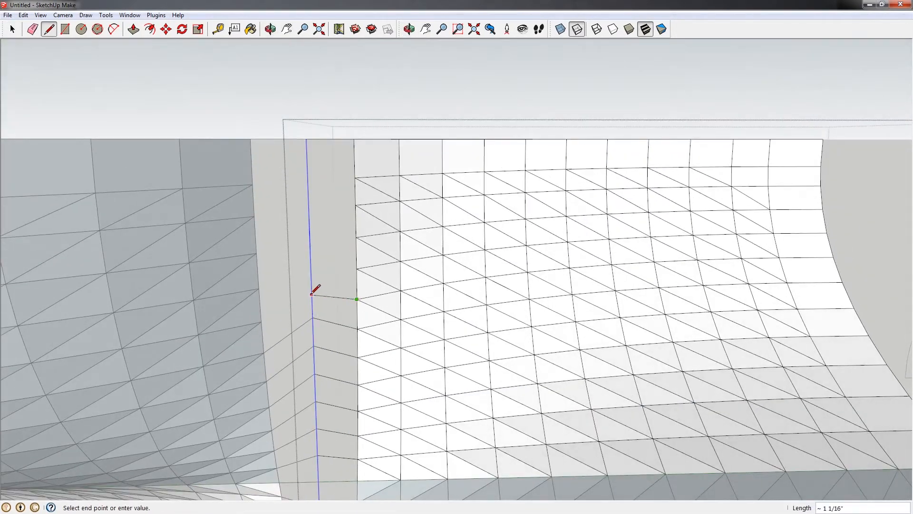
click(309, 230)
click(356, 205)
click(308, 200)
click(355, 178)
click(307, 170)
- Zigzag diagonals through the upper cells of the gap strip to turn them into triangular faces
click(356, 238)
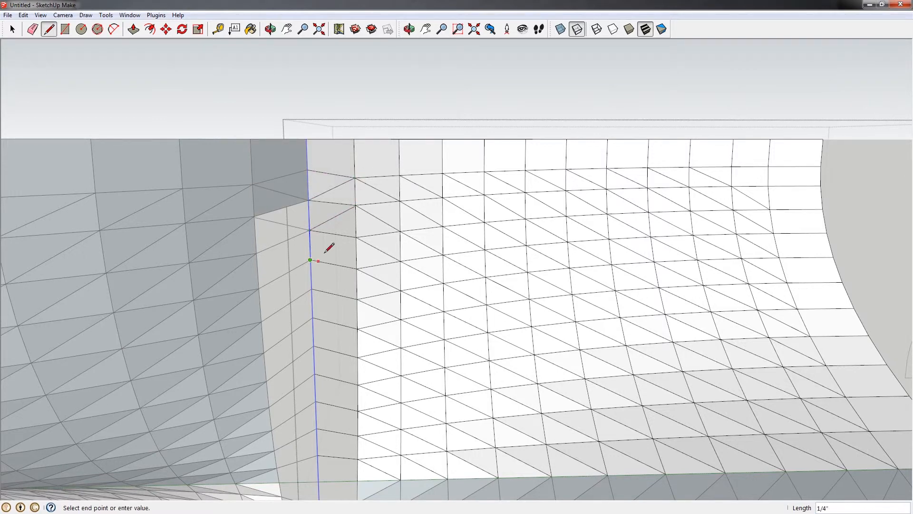
click(310, 260)
key(Delete)
click(355, 205)
click(309, 230)
click(308, 200)
click(308, 170)
- Zigzag diagonals through the remaining gap cells from the bottom row upward until the strip is closed
scroll(312, 152, down, 3)
click(315, 382)
scroll(316, 382, up, 2)
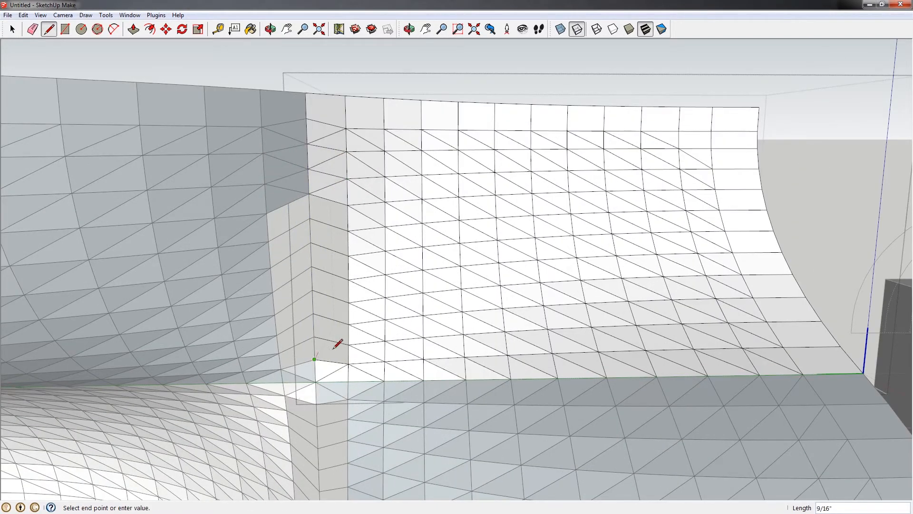
click(314, 313)
click(311, 267)
click(348, 255)
click(310, 218)
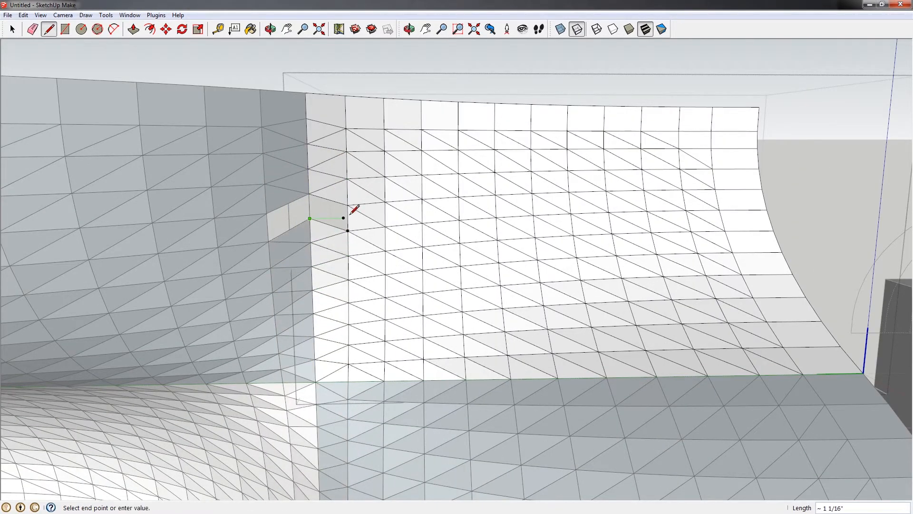
click(348, 204)
- Close the component, select all four patch copies and explode them into loose geometry
scroll(379, 210, down, 5)
middle_drag(380, 210, 430, 236)
scroll(424, 261, up, 5)
scroll(430, 237, down, 5)
key(space)
click(346, 320)
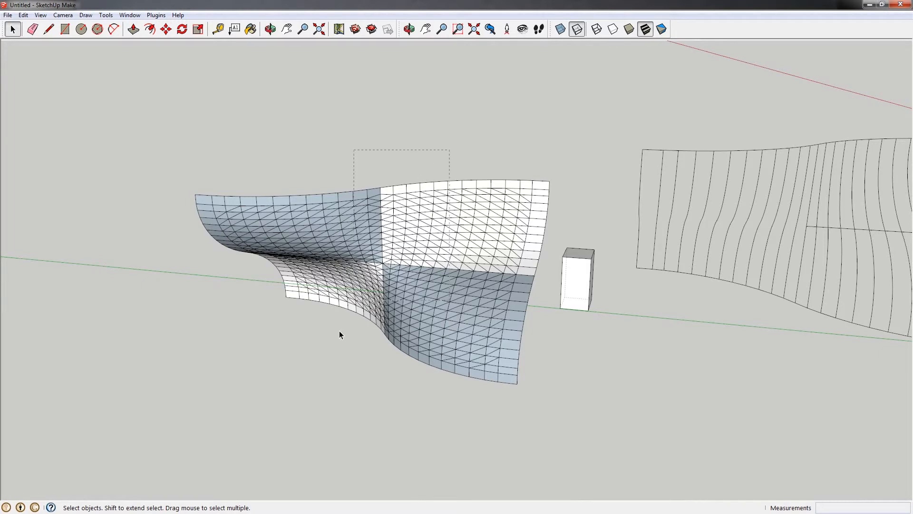
drag(339, 331, 324, 406)
scroll(438, 218, up, 3)
middle_drag(438, 218, 385, 299)
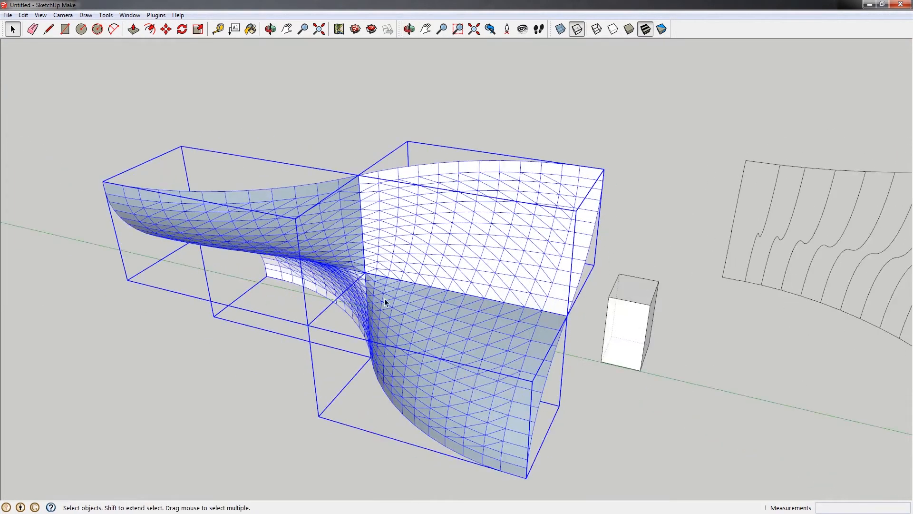
right_click(388, 247)
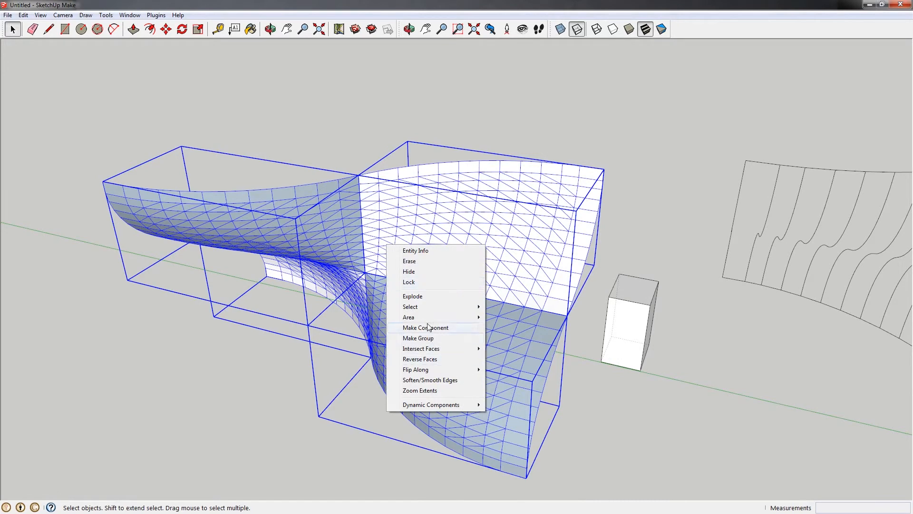
click(413, 296)
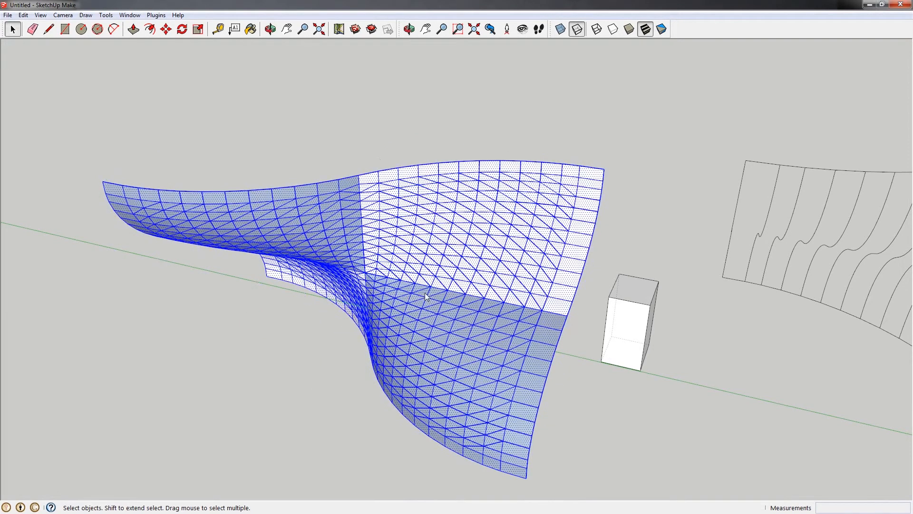
- Orient all faces of the surface to match one of the white front faces
click(561, 273)
right_click(562, 274)
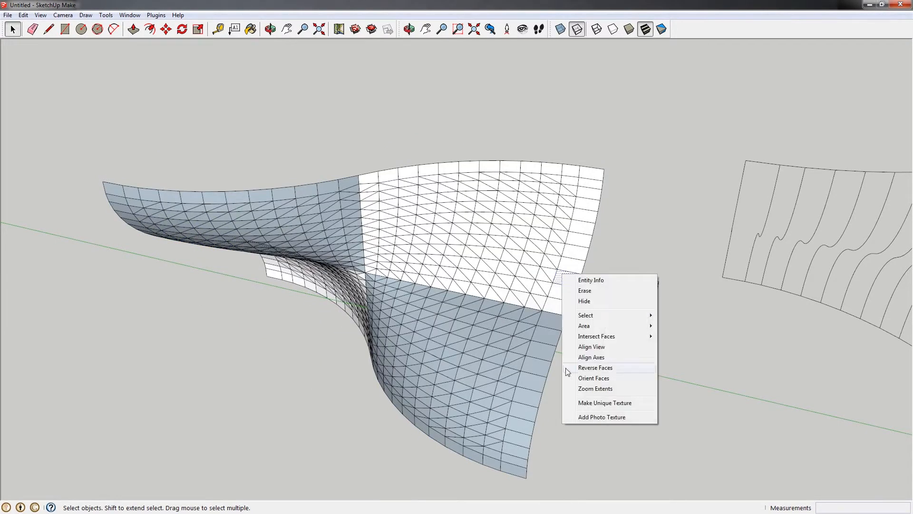
click(604, 379)
middle_drag(438, 325, 467, 272)
- Soften the entire surface's edges at 20 degrees with Smooth normals and Soften coplanar enabled
click(466, 269)
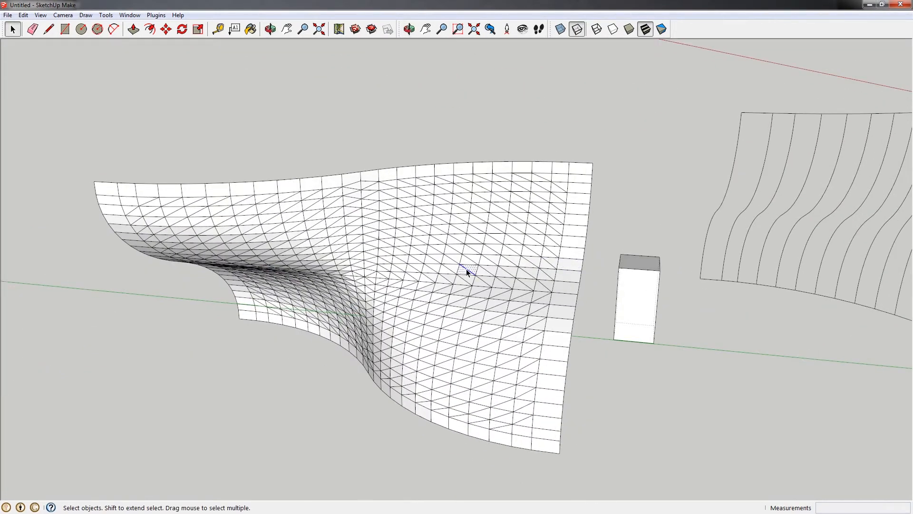
triple_click(465, 270)
right_click(464, 271)
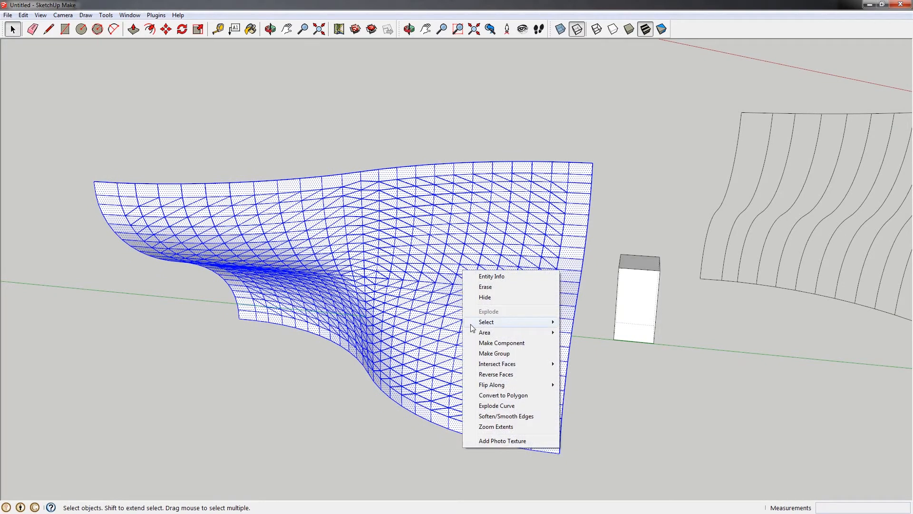
click(487, 417)
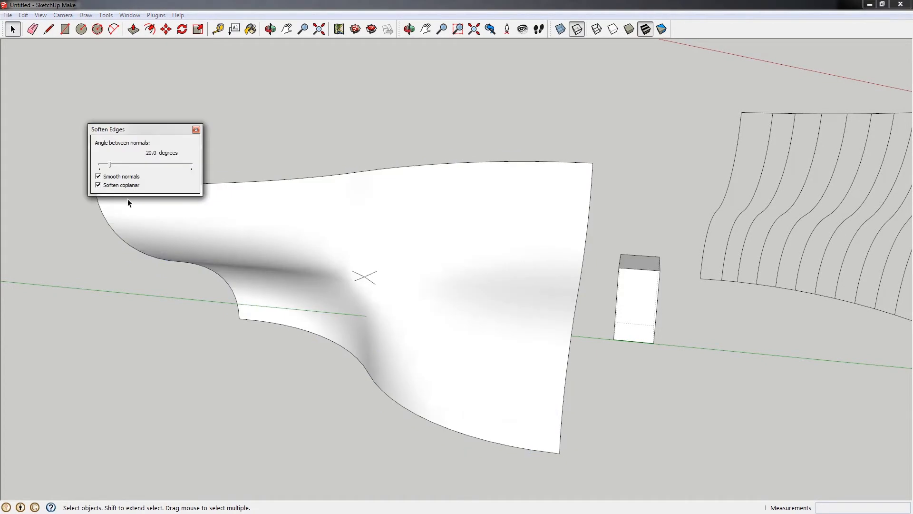
click(100, 188)
click(100, 189)
click(196, 130)
click(352, 112)
- Select the entire smoothed surface and make it a group
middle_drag(330, 234, 313, 301)
scroll(347, 283, down, 3)
triple_click(343, 287)
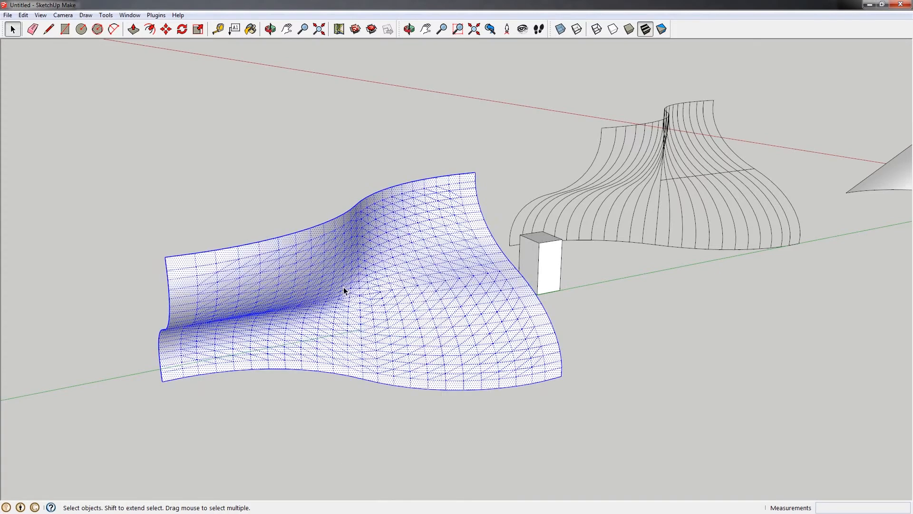
right_click(344, 287)
click(379, 372)
click(362, 382)
- Move the finished surface group so its lower corner meets the first ruled surface's corner at the origin
scroll(266, 376, down, 5)
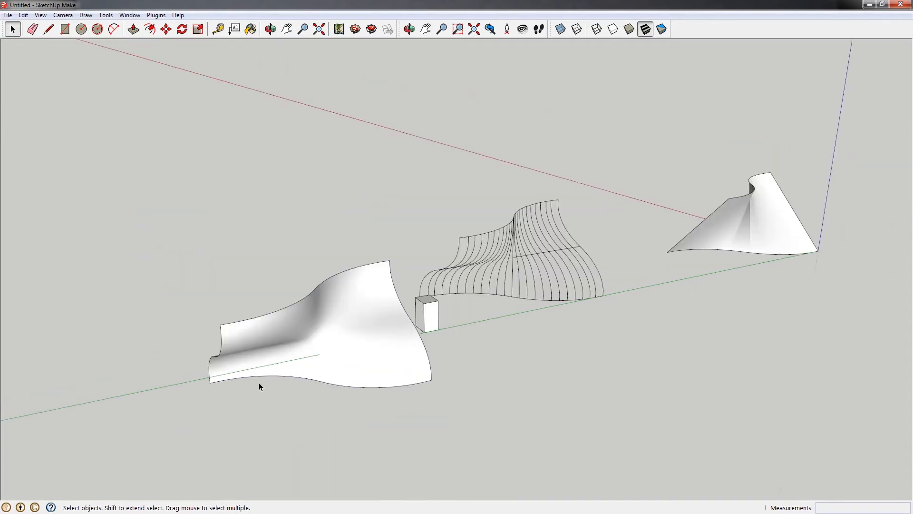
key(m)
key(space)
click(212, 374)
key(m)
click(210, 379)
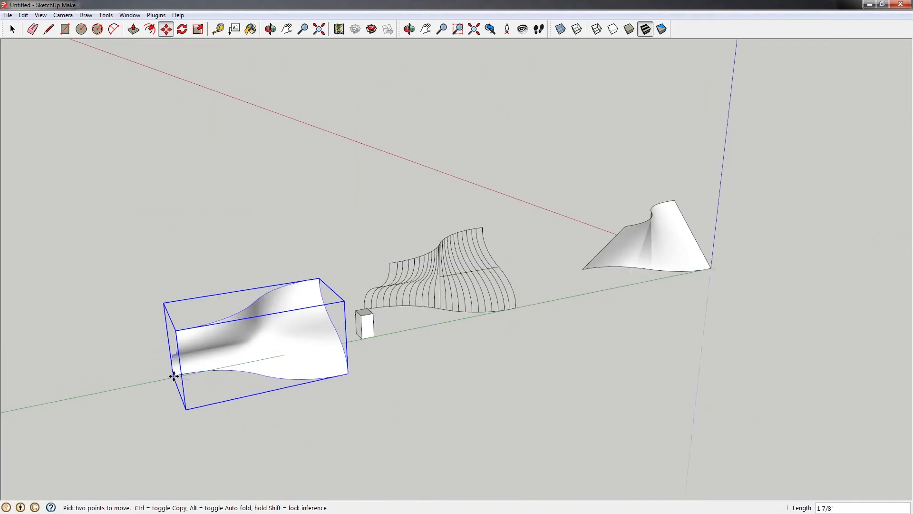
click(655, 281)
key(space)
click(858, 233)
- Copy the first ruled surface end to end beside the original and delete the leftover construction curves and block
middle_drag(859, 233, 424, 314)
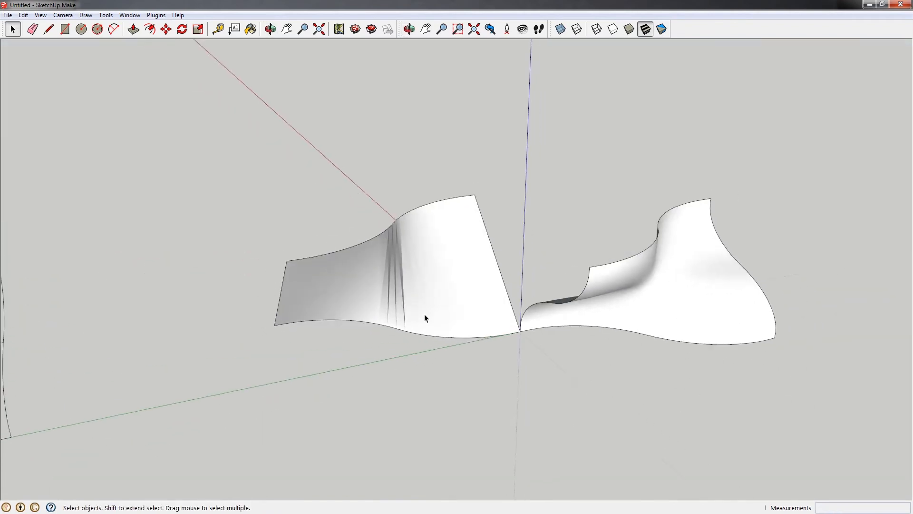
triple_click(458, 283)
key(Escape)
key(m)
click(577, 334)
key(ctrl)
click(354, 328)
key(space)
drag(53, 287, 240, 378)
key(Delete)
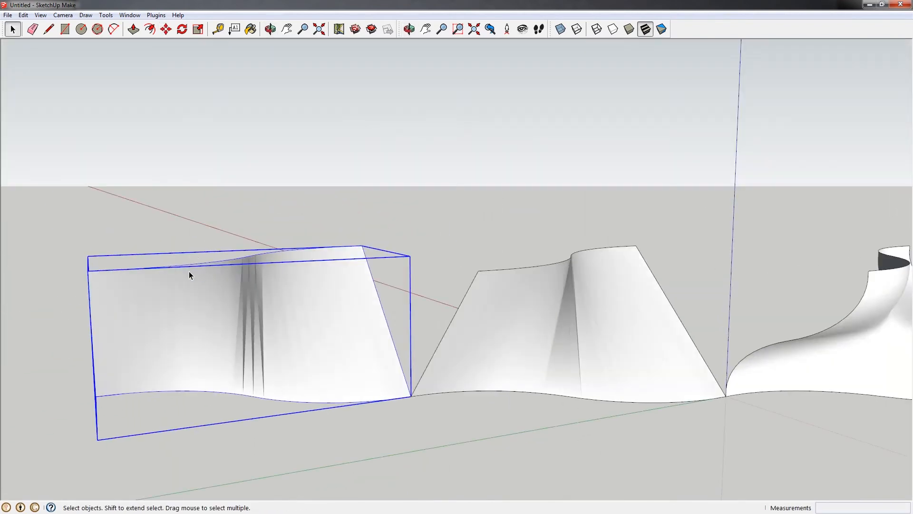
- Inside the copied surface, scale the upper S-curve by -1 and move it into line with the lower curve to untwist the surface
double_click(190, 271)
middle_drag(189, 271, 309, 355)
text(s-1)
key(Return)
key(m)
click(304, 249)
click(393, 273)
key(space)
key(Escape)
- Examine and compare the straight, ruled and smoothly twisting surfaces from several angles, including close up and from above
scroll(236, 341, down, 3)
middle_drag(191, 286, 327, 438)
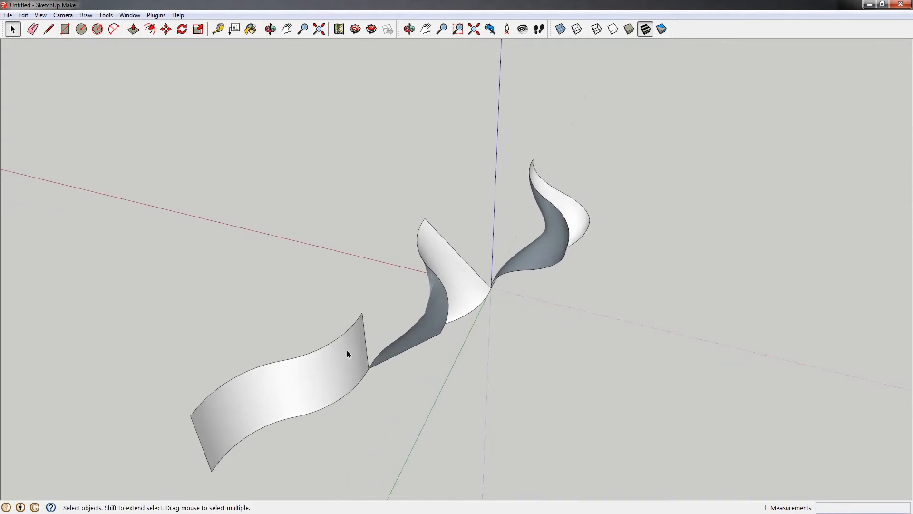
middle_drag(326, 393, 450, 192)
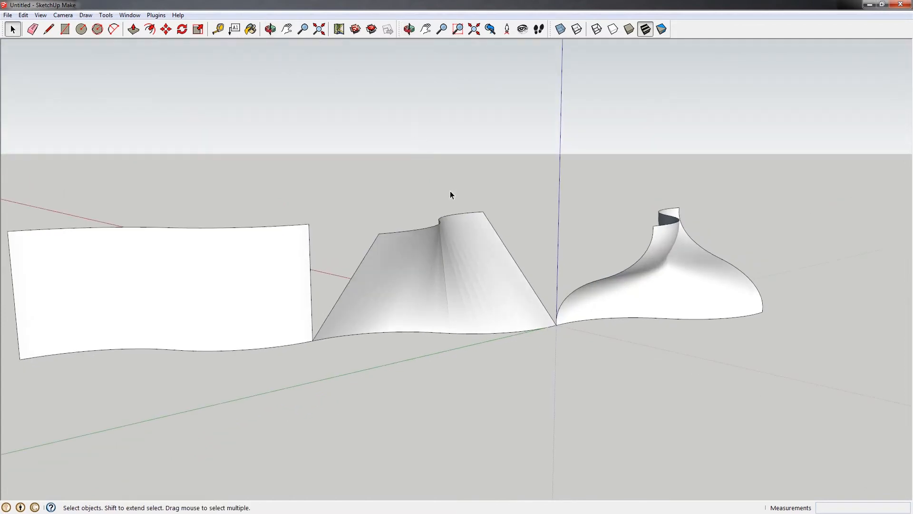
scroll(453, 192, up, 2)
shift+middle_drag(454, 295, 394, 296)
scroll(394, 295, up, 1)
middle_drag(461, 313, 393, 287)
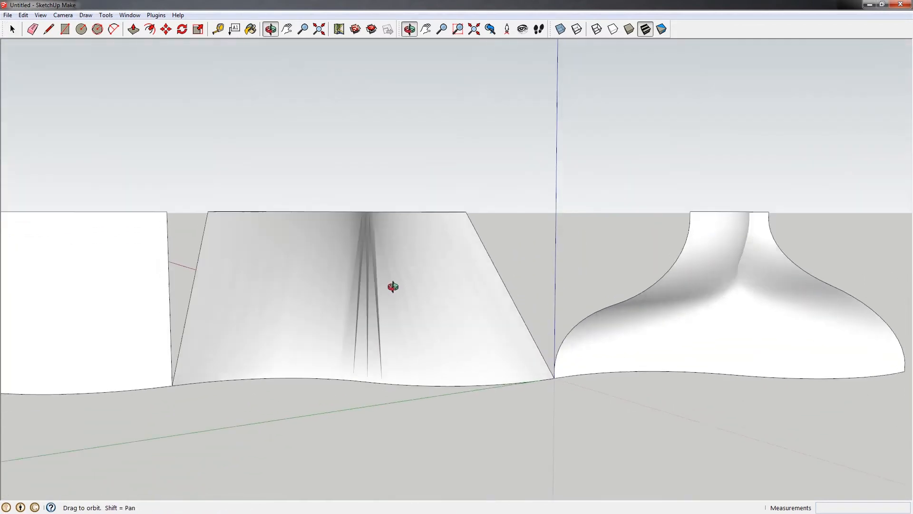
shift+middle_drag(512, 298, 354, 291)
scroll(606, 280, up, 3)
shift+middle_drag(606, 281, 612, 430)
scroll(491, 300, up, 1)
scroll(566, 312, down, 3)
scroll(529, 310, down, 3)
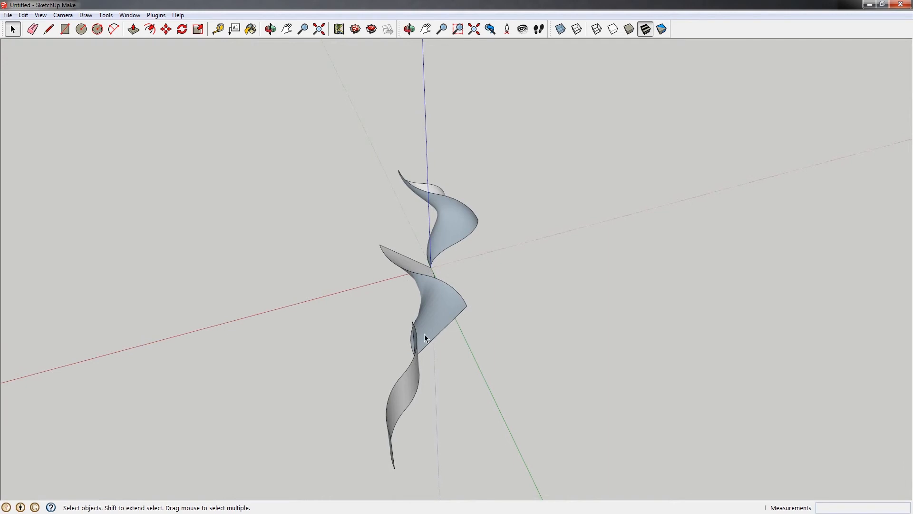
middle_drag(424, 337, 567, 332)
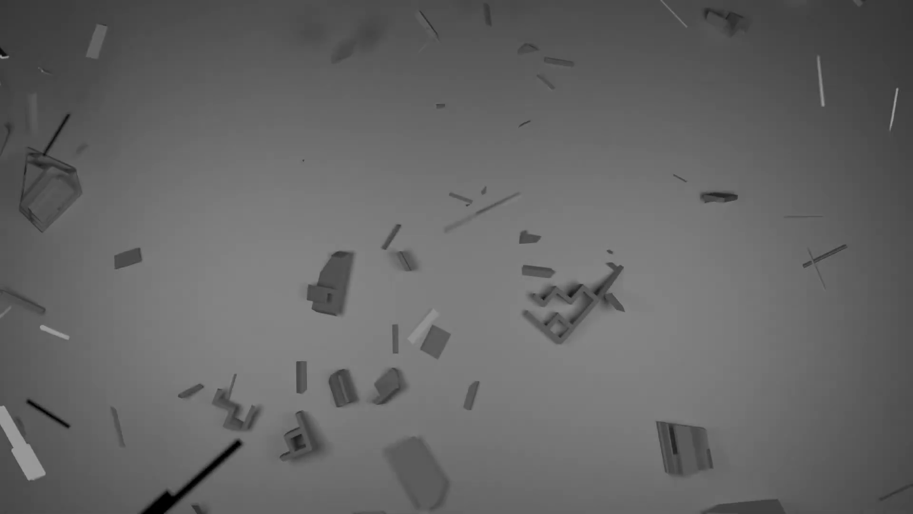